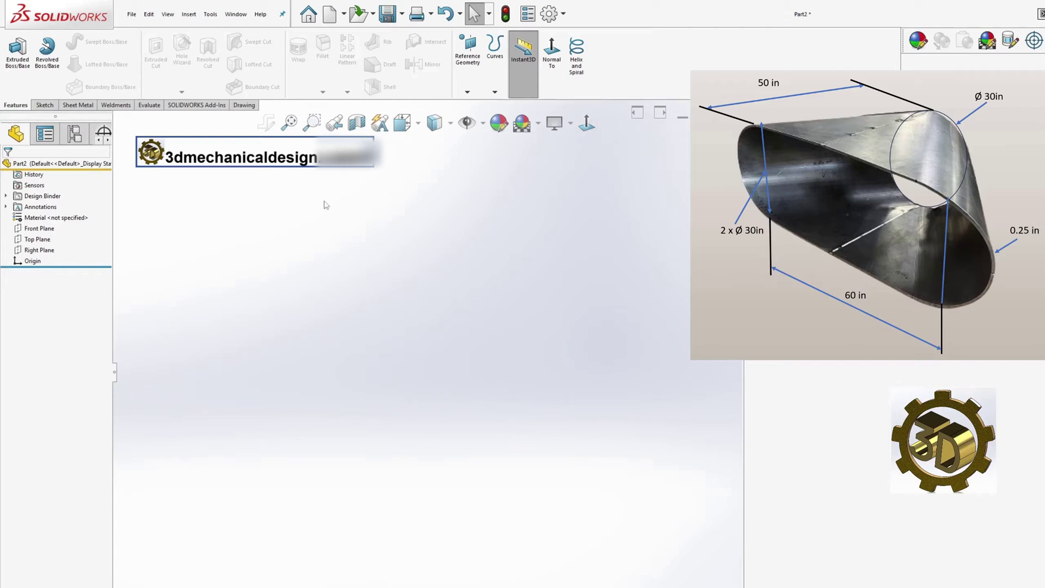
Start a sketch on the Front Plane and draw a circle centred on the origin with a radius of about 1.94 in
{"action": "key", "text": "s"}
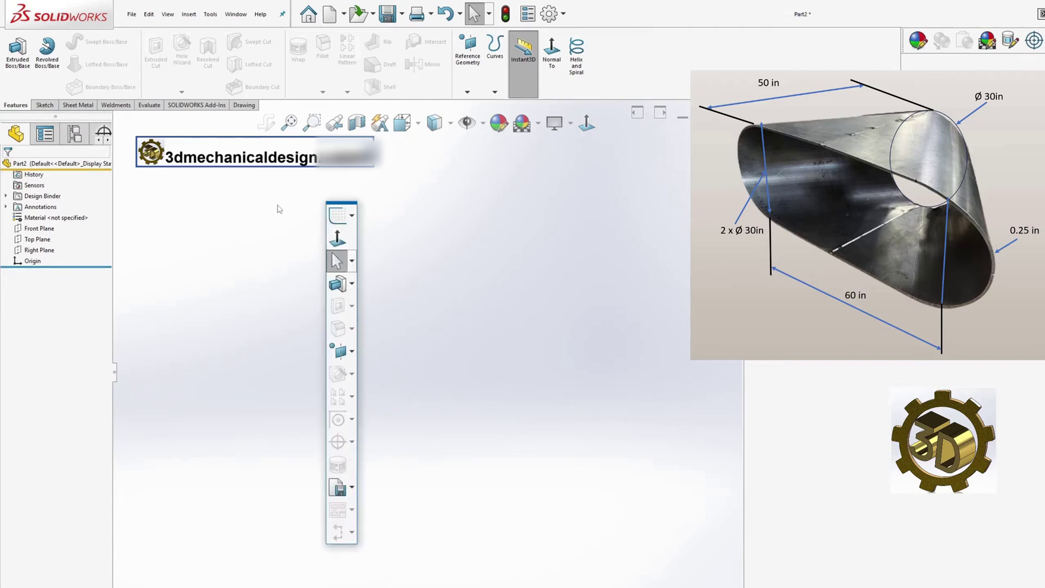
{"action": "left_click", "coordinate": [351, 216]}
{"action": "mouse_move", "coordinate": [380, 234]}
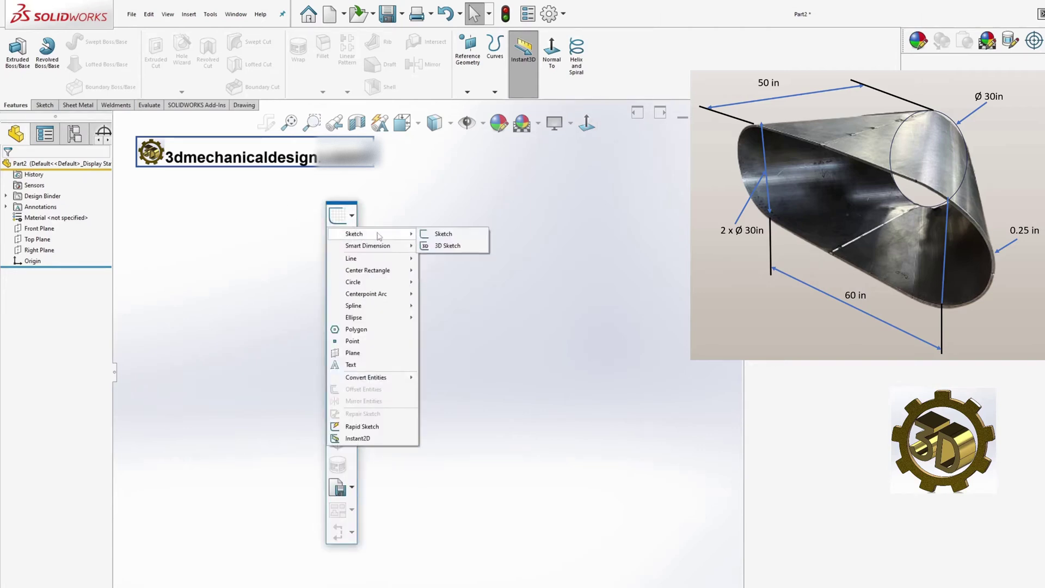
{"action": "left_click", "coordinate": [435, 232]}
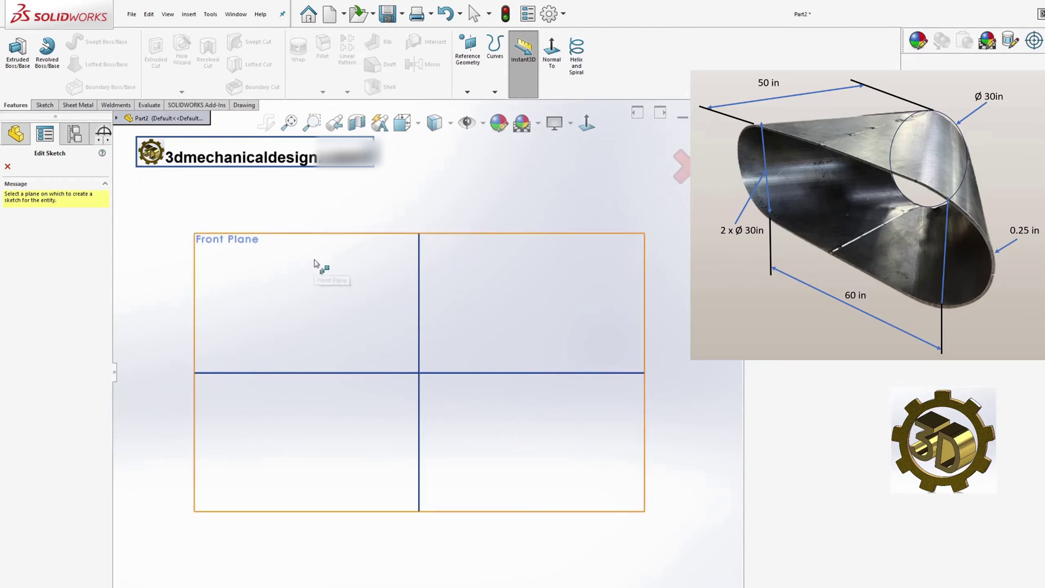
{"action": "left_click", "coordinate": [315, 264]}
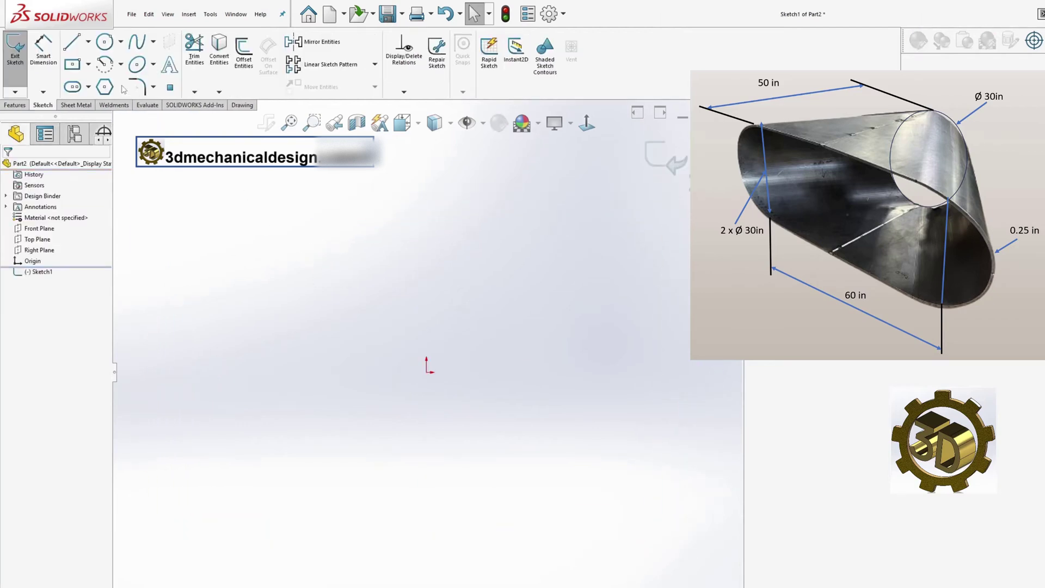
{"action": "left_click", "coordinate": [105, 42]}
{"action": "left_click", "coordinate": [427, 373]}
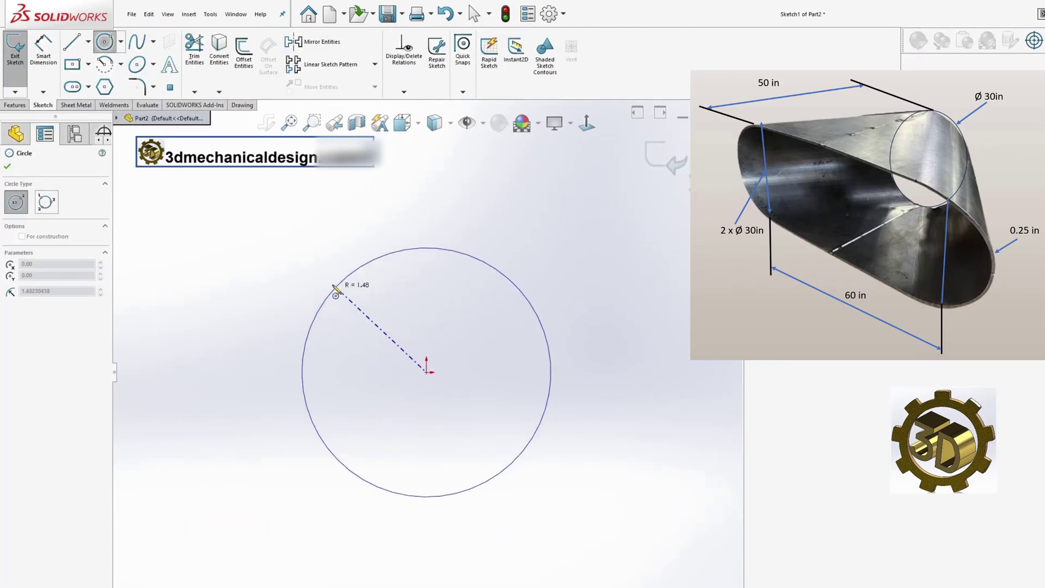
{"action": "left_click", "coordinate": [304, 272]}
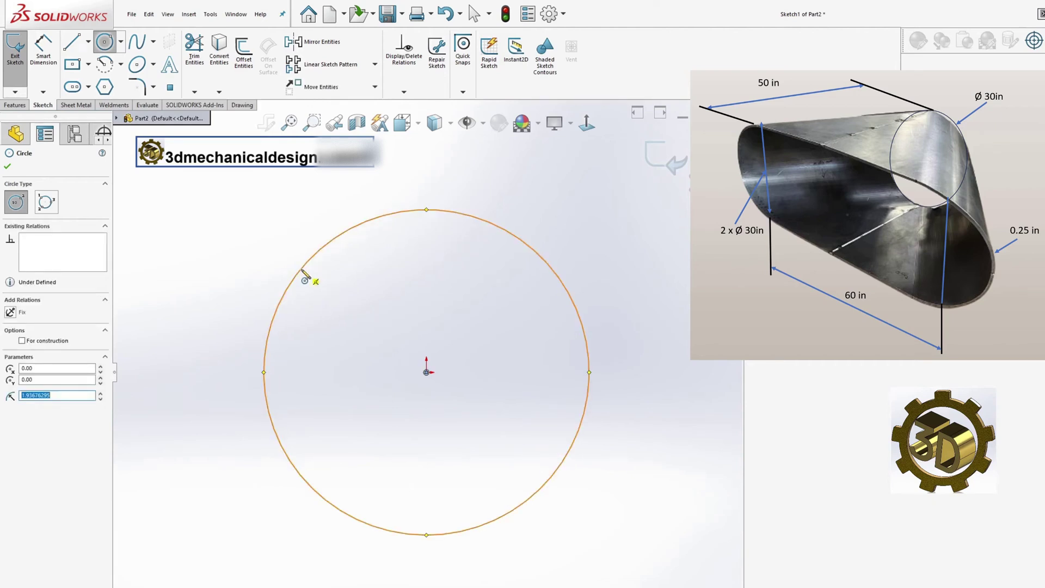
Add a horizontal centerline across the circle's diameter and trim away the upper half of the circle
{"action": "left_click", "coordinate": [88, 41]}
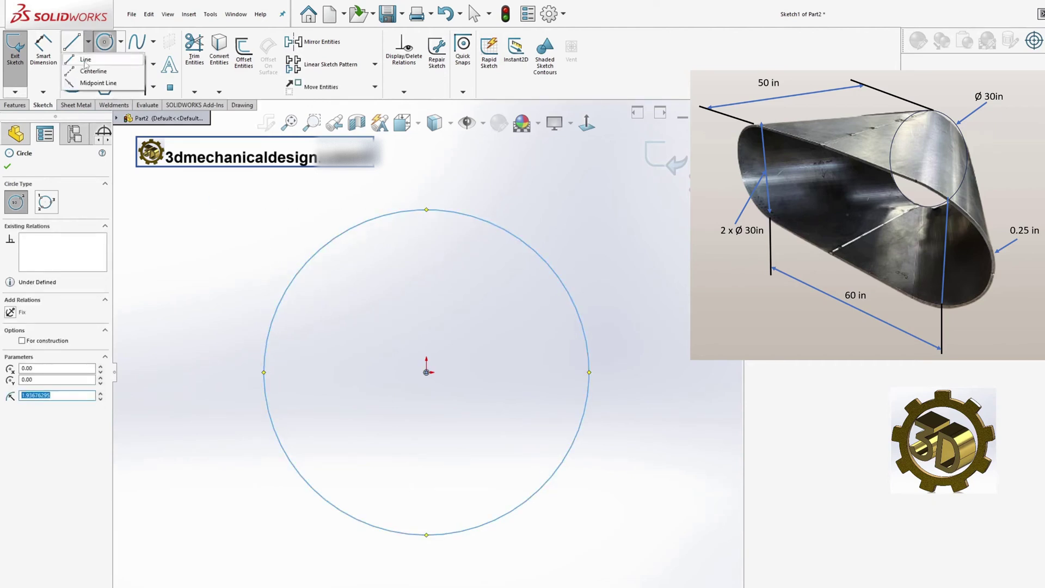
{"action": "left_click", "coordinate": [87, 72]}
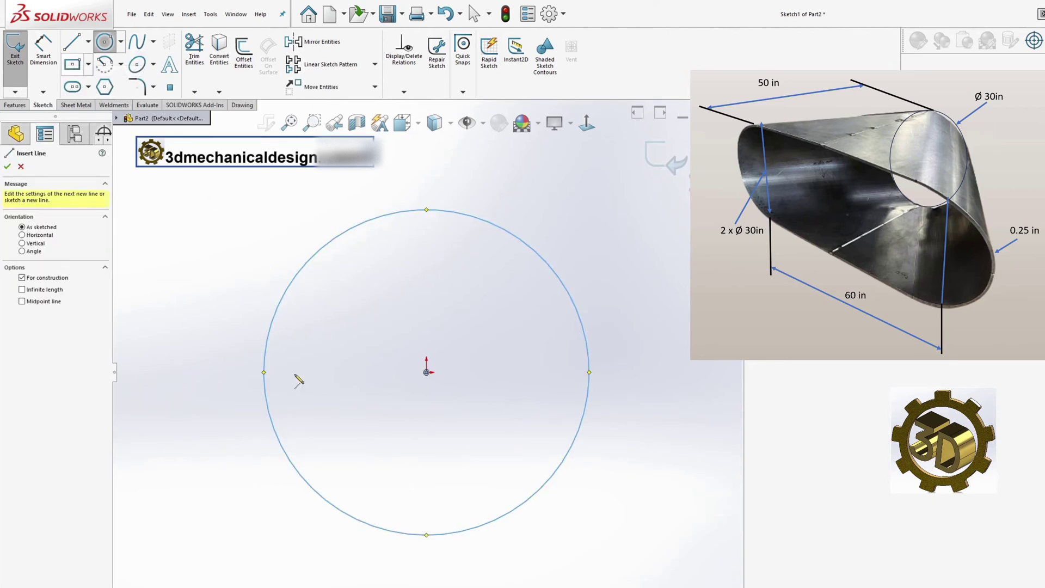
{"action": "left_click", "coordinate": [264, 373]}
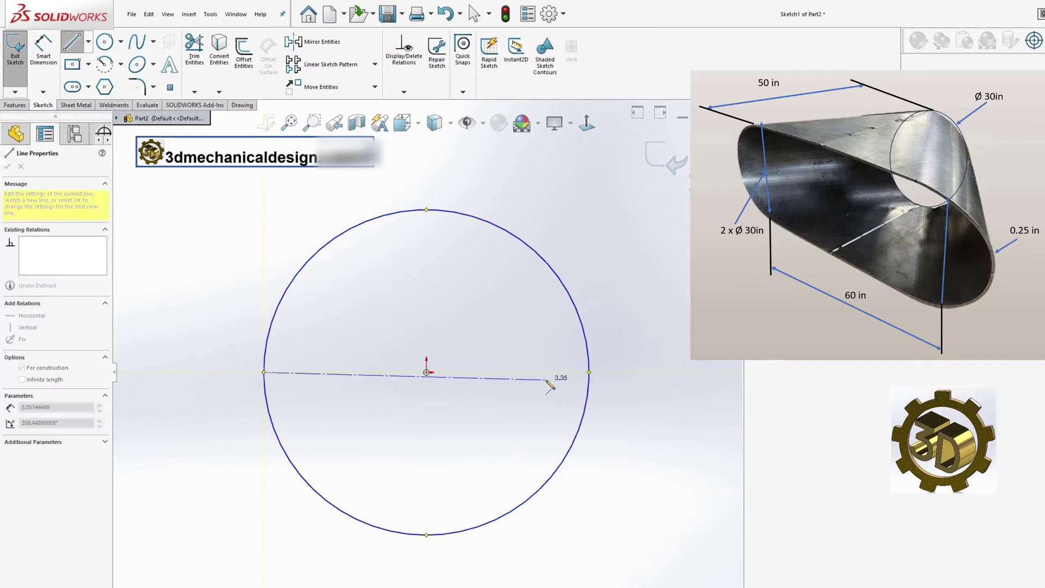
{"action": "double_click", "coordinate": [589, 373]}
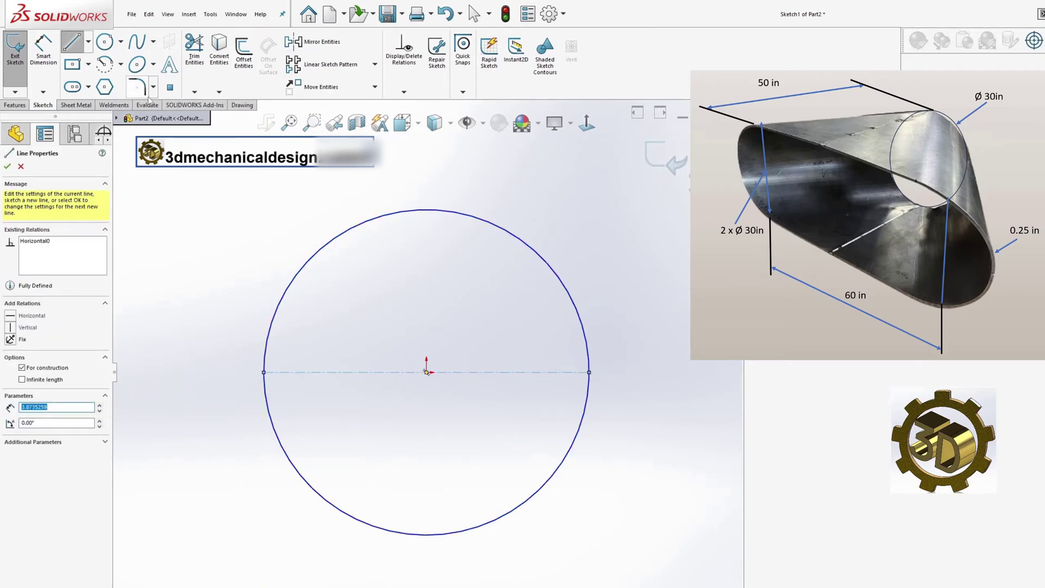
{"action": "left_click", "coordinate": [194, 48]}
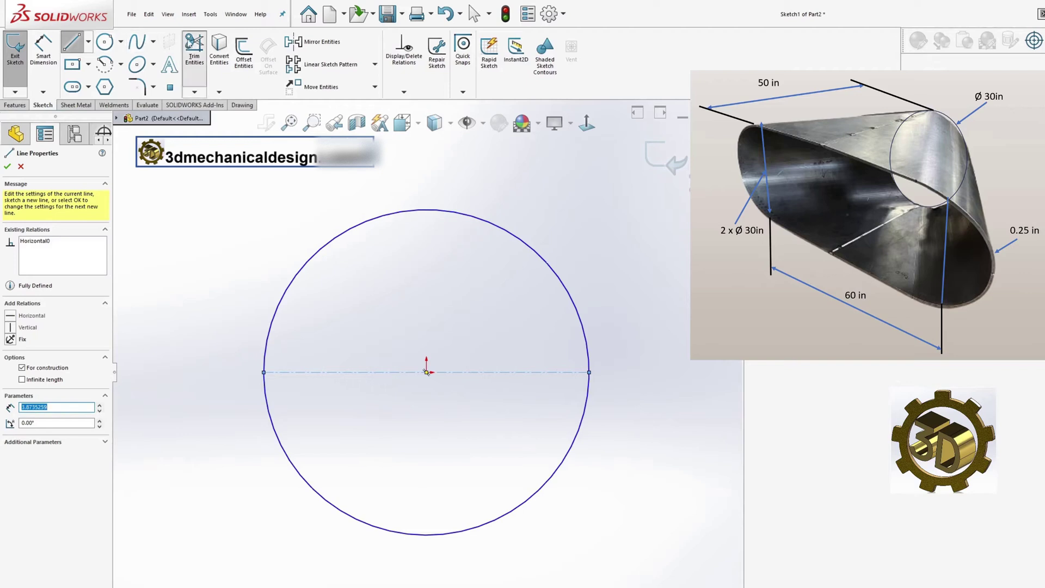
{"action": "left_click", "coordinate": [323, 246]}
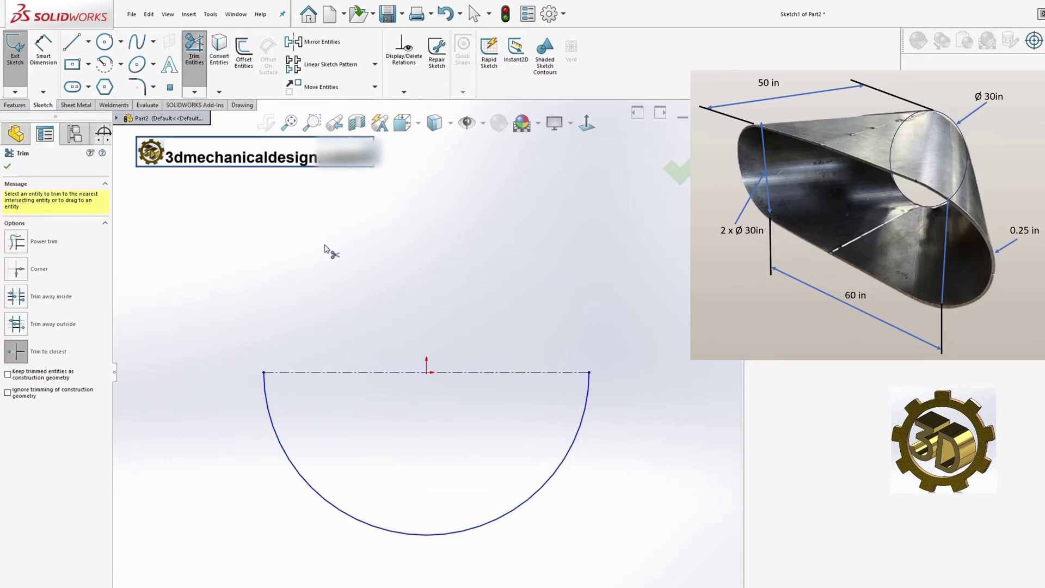
Dimension the semicircular arc with a radius of 15 in and exit the sketch
{"action": "left_click", "coordinate": [45, 44]}
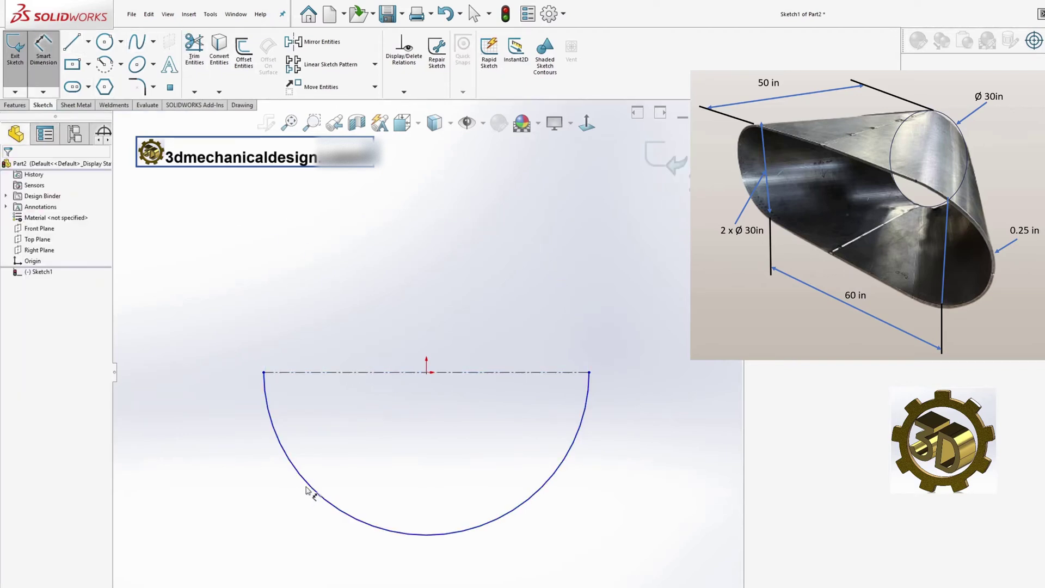
{"action": "left_click", "coordinate": [308, 490]}
{"action": "left_click", "coordinate": [246, 523]}
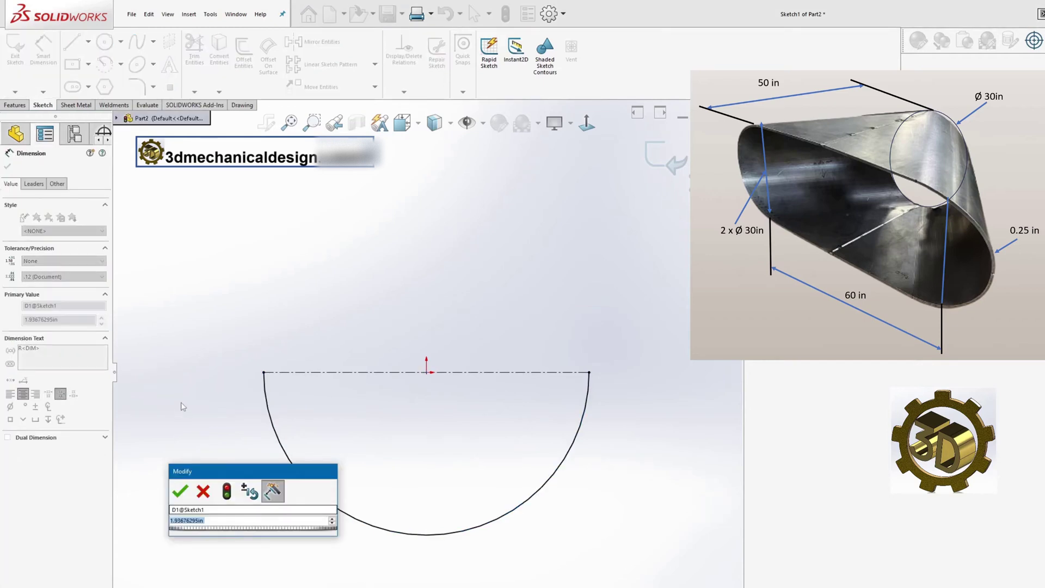
{"action": "type", "text": "15"}
{"action": "key", "text": "Return"}
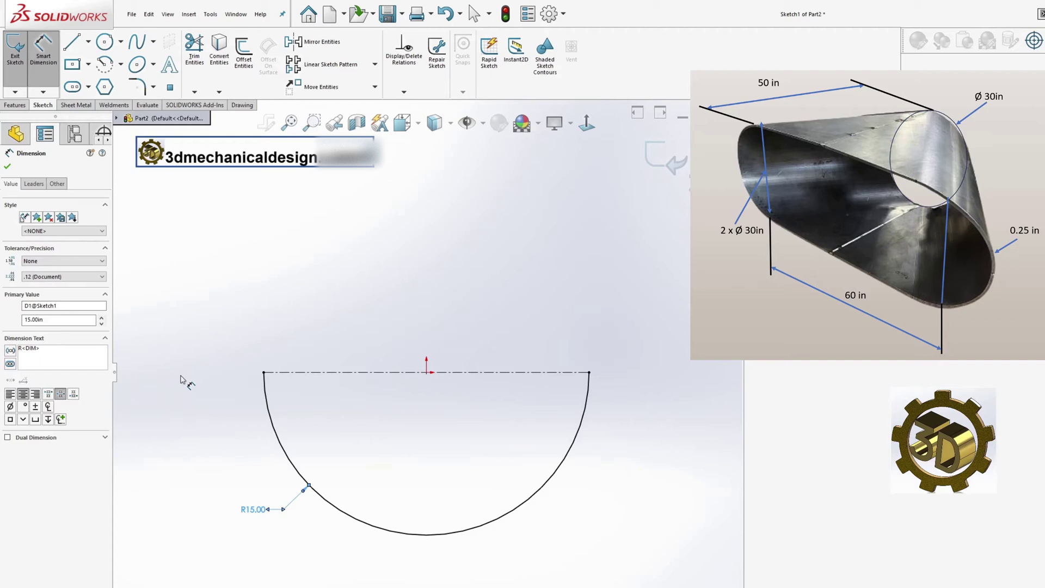
{"action": "left_click", "coordinate": [649, 161]}
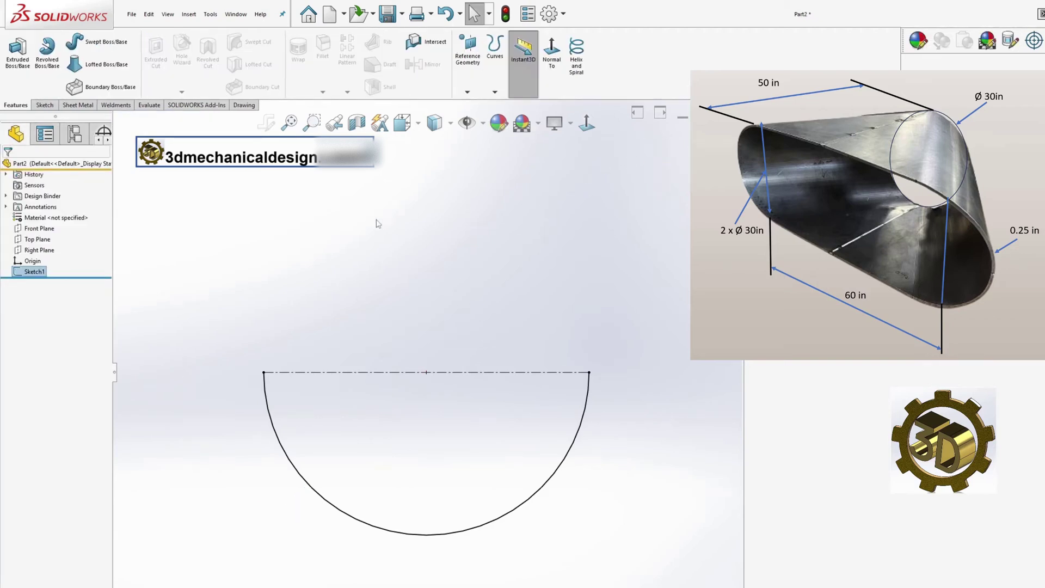
Create a reference plane offset 50 in from the Front Plane
{"action": "key", "text": "s"}
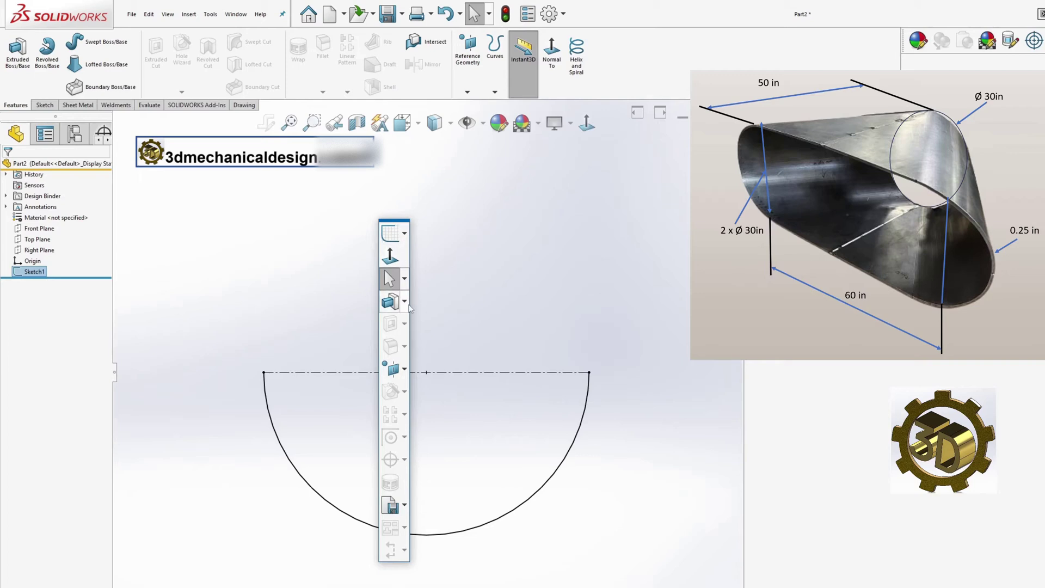
{"action": "left_click", "coordinate": [405, 371]}
{"action": "left_click", "coordinate": [408, 384]}
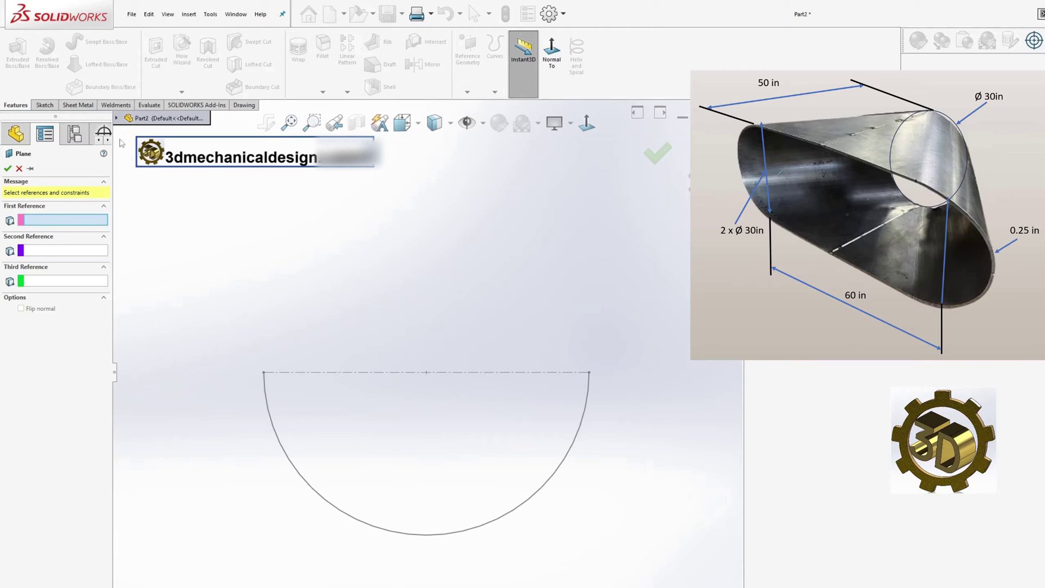
{"action": "left_click", "coordinate": [117, 118]}
{"action": "left_click", "coordinate": [168, 184]}
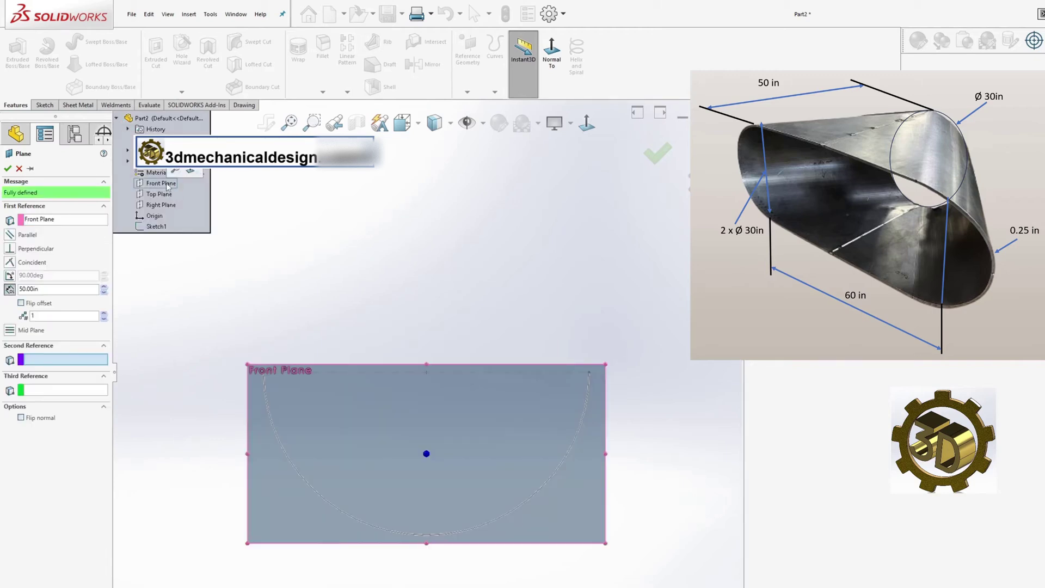
{"action": "left_click", "coordinate": [8, 168]}
Sketch a near-vertical centerpoint straight slot on the offset plane, centred on the origin, about 17.5 in wide and 42.9 in between arc centres
{"action": "mouse_move", "coordinate": [366, 343]}
{"action": "middle_mouse_down"}
{"action": "mouse_move", "coordinate": [444, 374]}
{"action": "mouse_move", "coordinate": [358, 312]}
{"action": "middle_mouse_up"}
{"action": "left_click", "coordinate": [380, 319]}
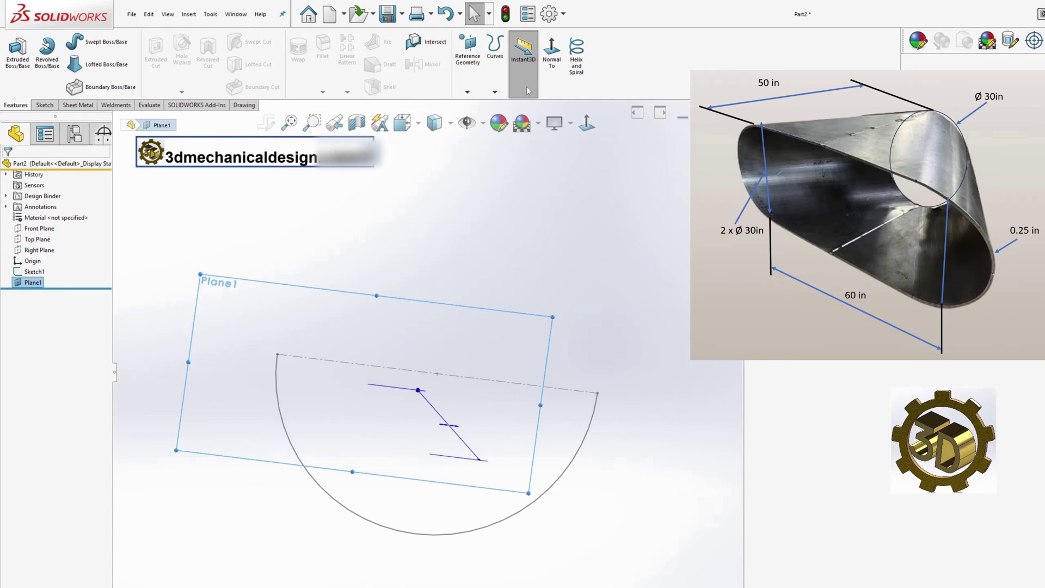
{"action": "left_click", "coordinate": [552, 51]}
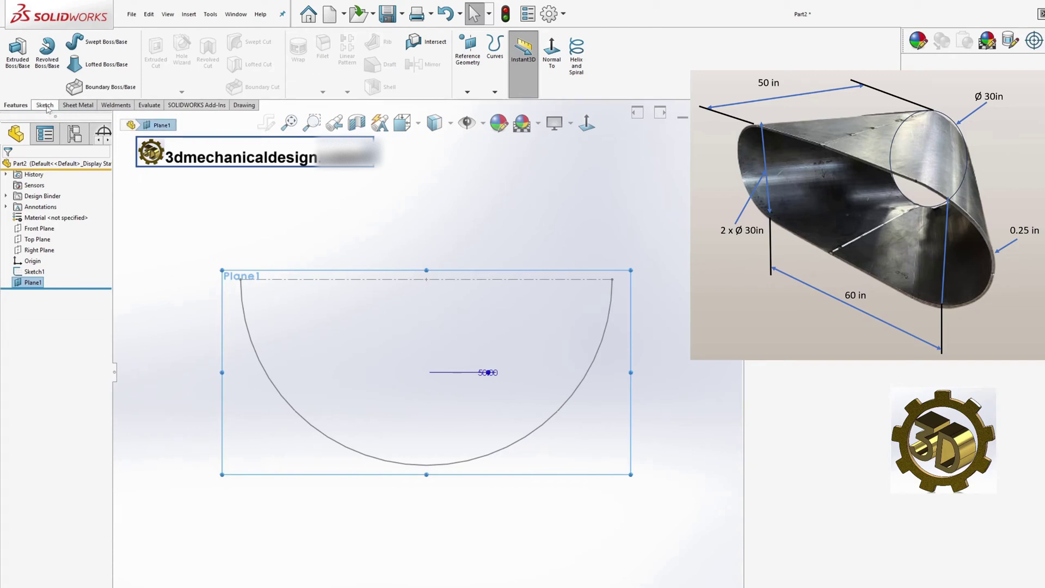
{"action": "key", "text": "s"}
{"action": "mouse_move", "coordinate": [506, 290]}
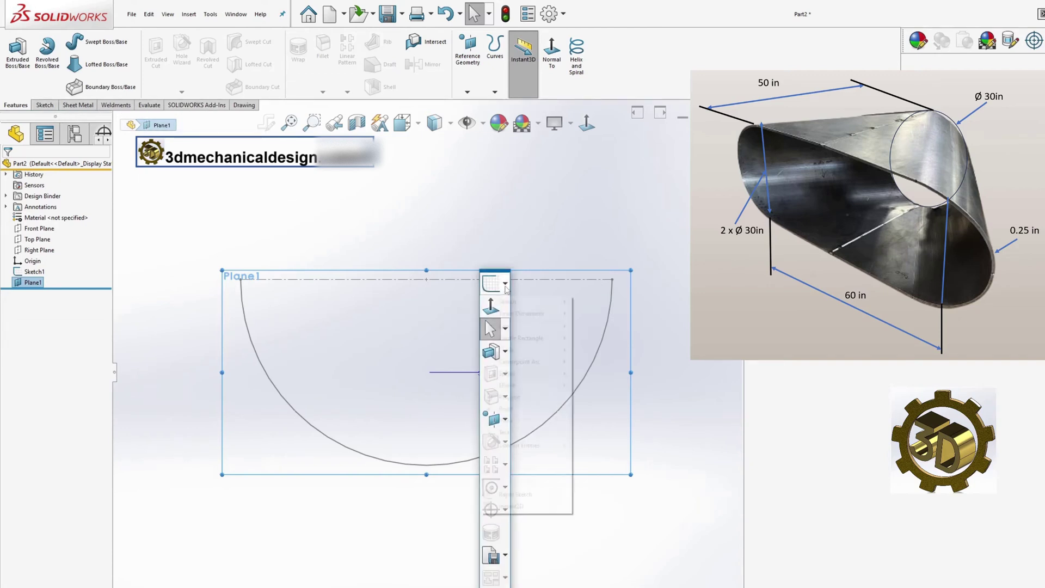
{"action": "left_click", "coordinate": [601, 301]}
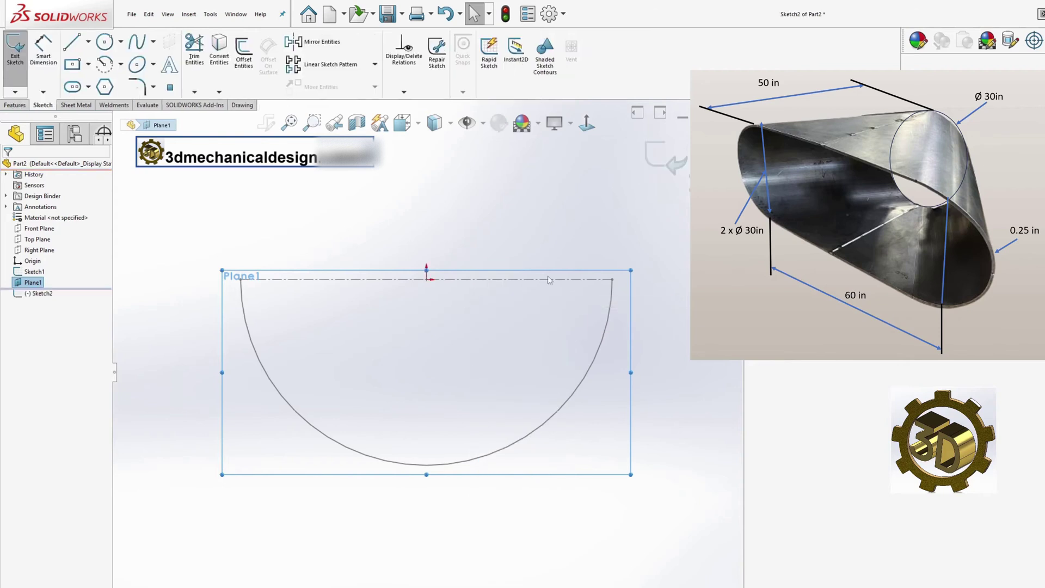
{"action": "left_click", "coordinate": [73, 87]}
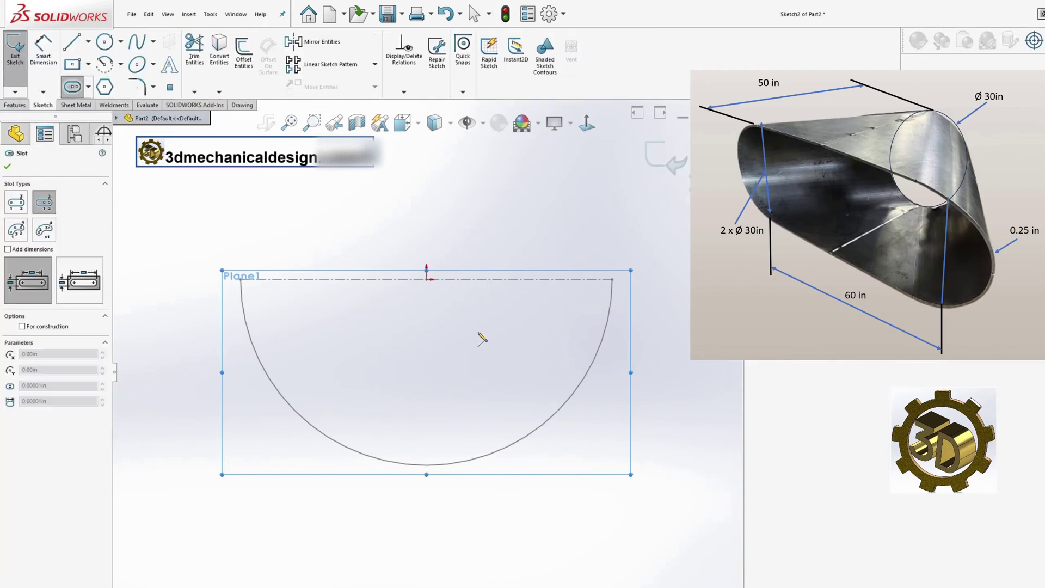
{"action": "left_click", "coordinate": [427, 280]}
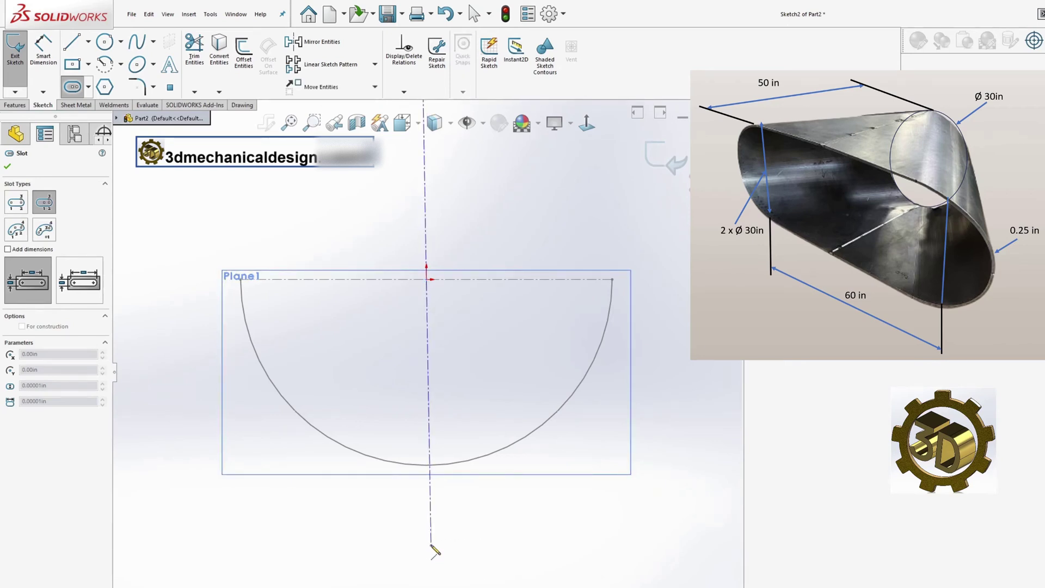
{"action": "left_click", "coordinate": [431, 544]}
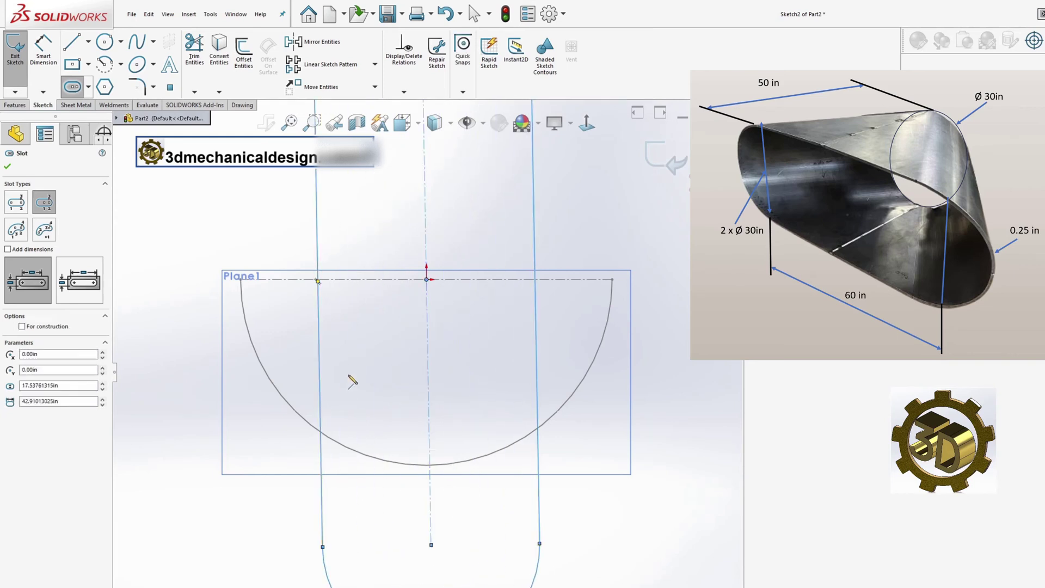
{"action": "scroll", "coordinate": [349, 375], "scroll_direction": "up", "scroll_amount": 4}
Dimension the slot's lower end arc with a radius of 15 in
{"action": "left_click", "coordinate": [49, 51]}
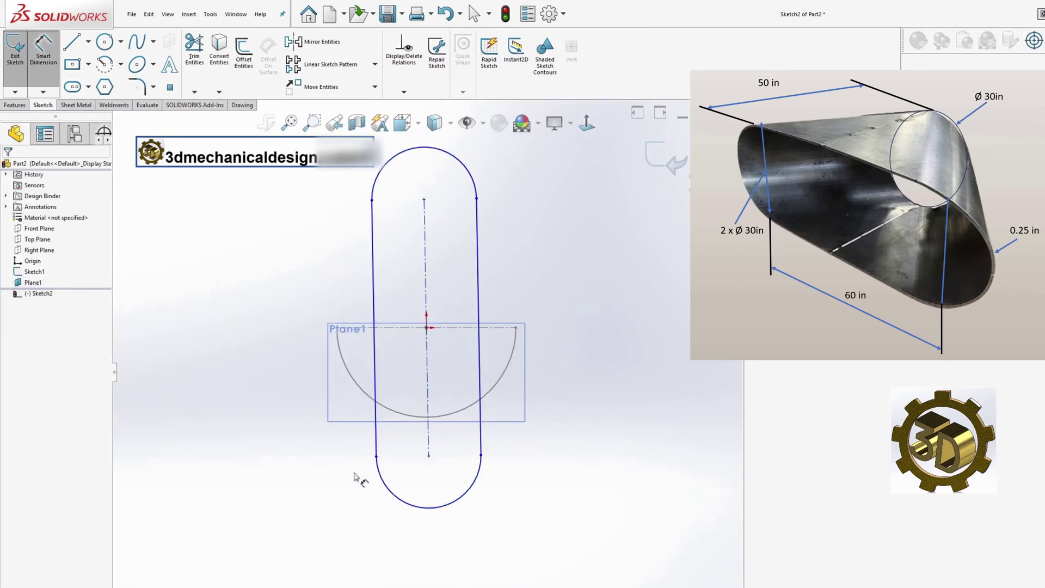
{"action": "left_click", "coordinate": [390, 494]}
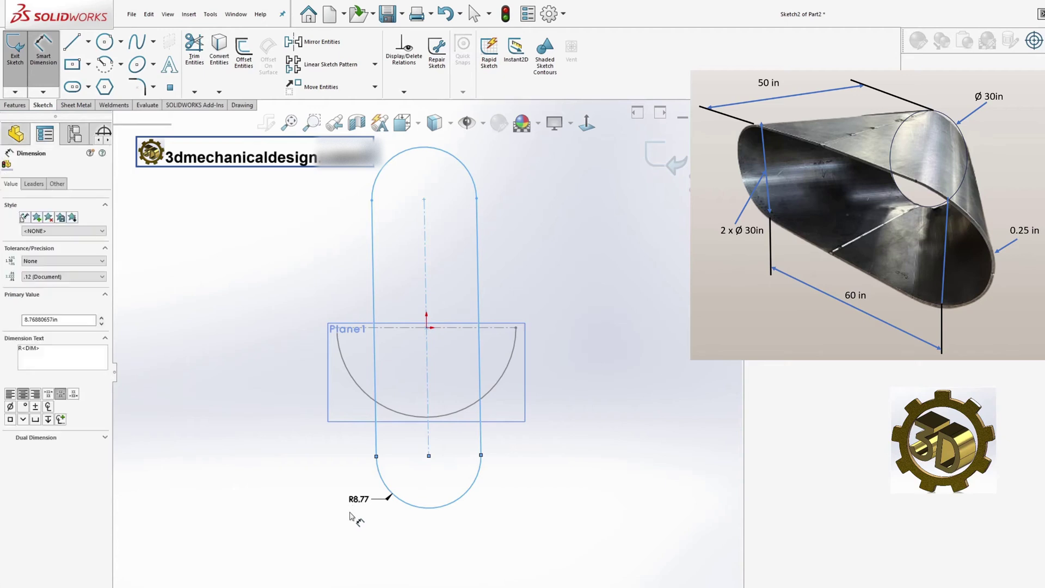
{"action": "left_click", "coordinate": [354, 518]}
{"action": "type", "text": "15"}
{"action": "key", "text": "Return"}
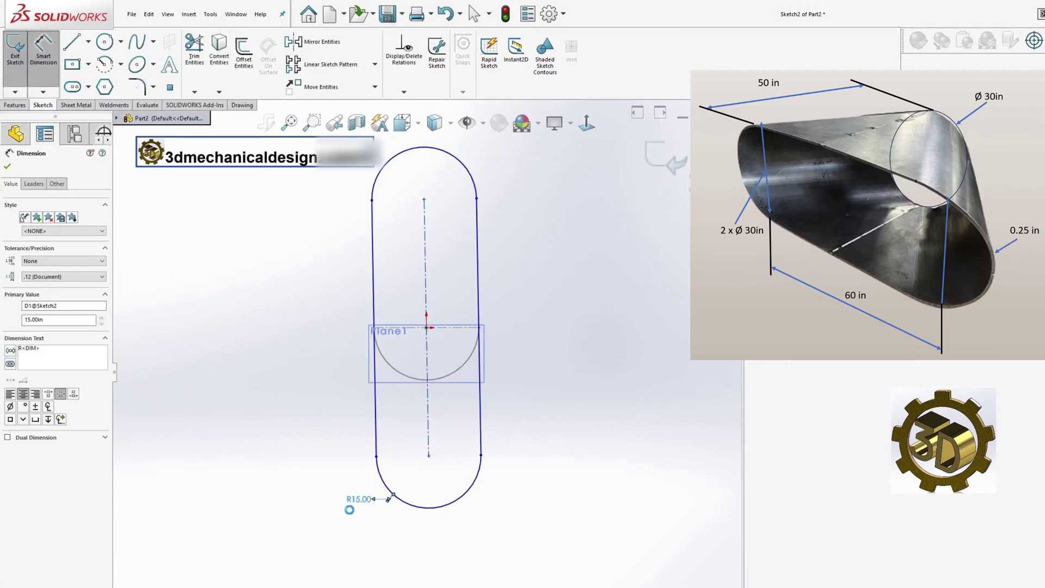
Dimension the slot's straight side with a length of 60 in
{"action": "left_click", "coordinate": [478, 292]}
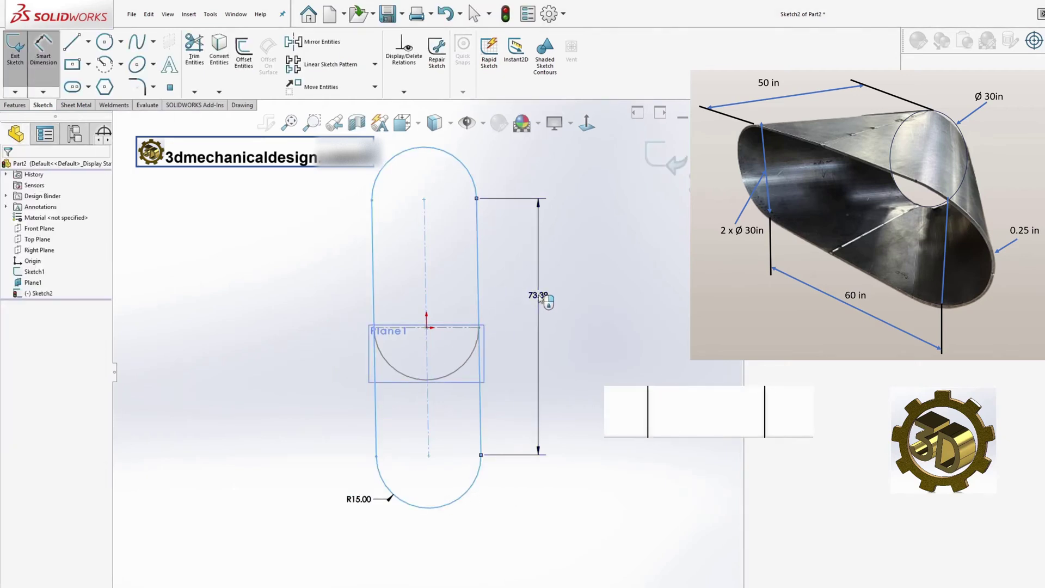
{"action": "left_click", "coordinate": [538, 295]}
{"action": "type", "text": "60"}
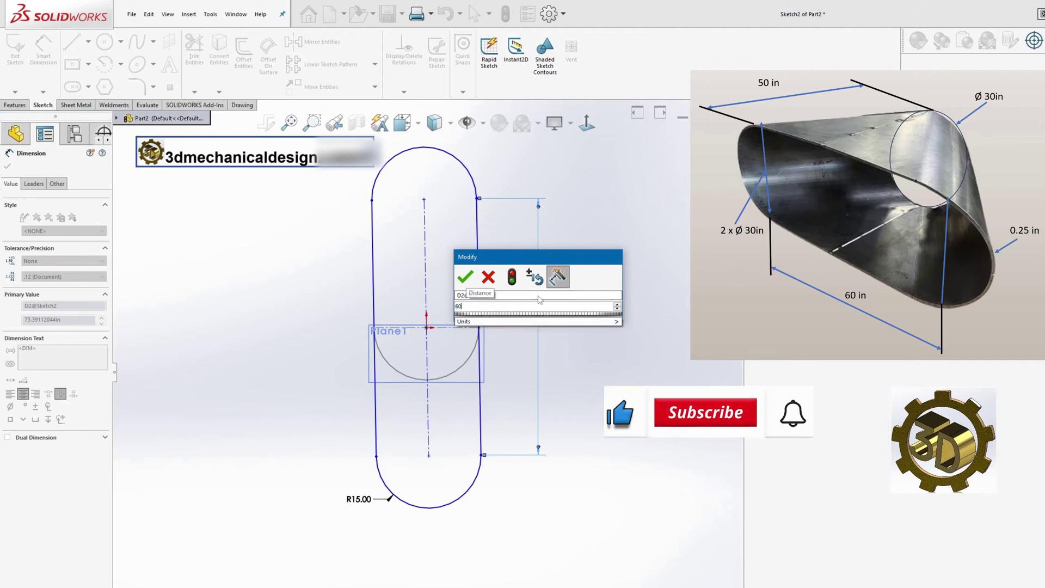
{"action": "key", "text": "Return"}
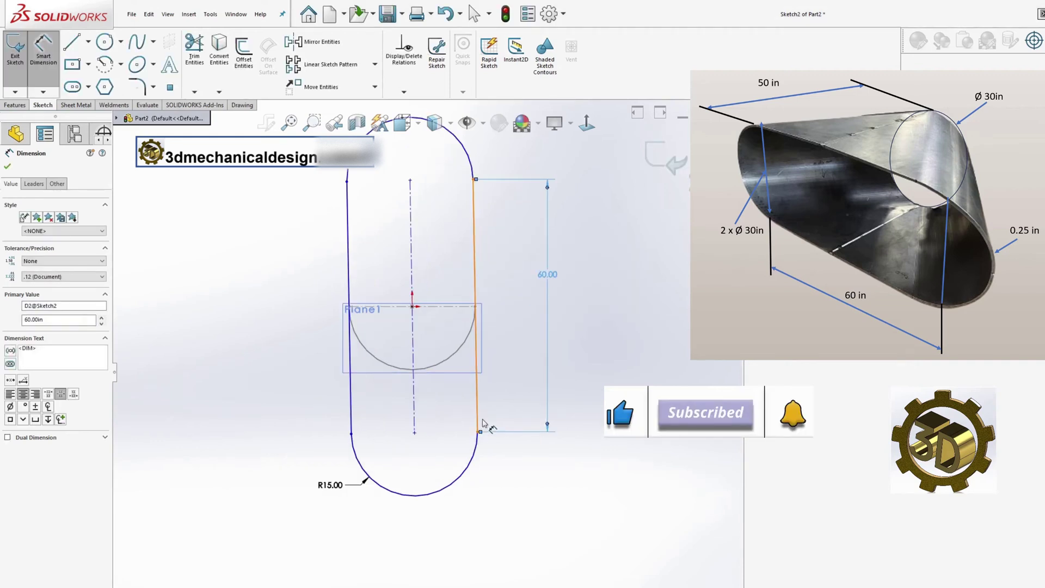
{"action": "key", "text": "Escape"}
Apply a vertical relation to the slot's straight side
{"action": "left_click", "coordinate": [348, 227]}
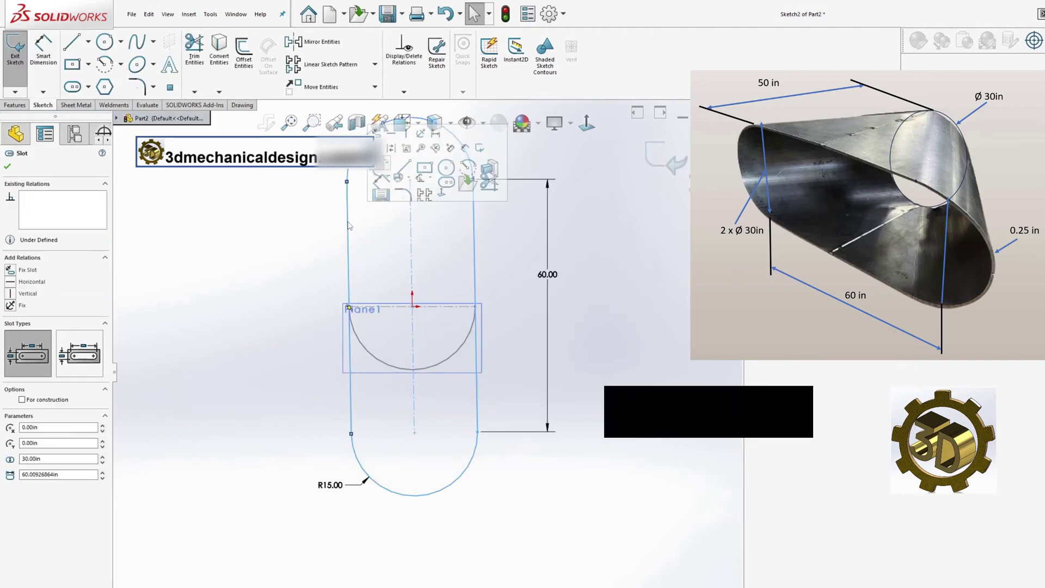
{"action": "left_click", "coordinate": [10, 294]}
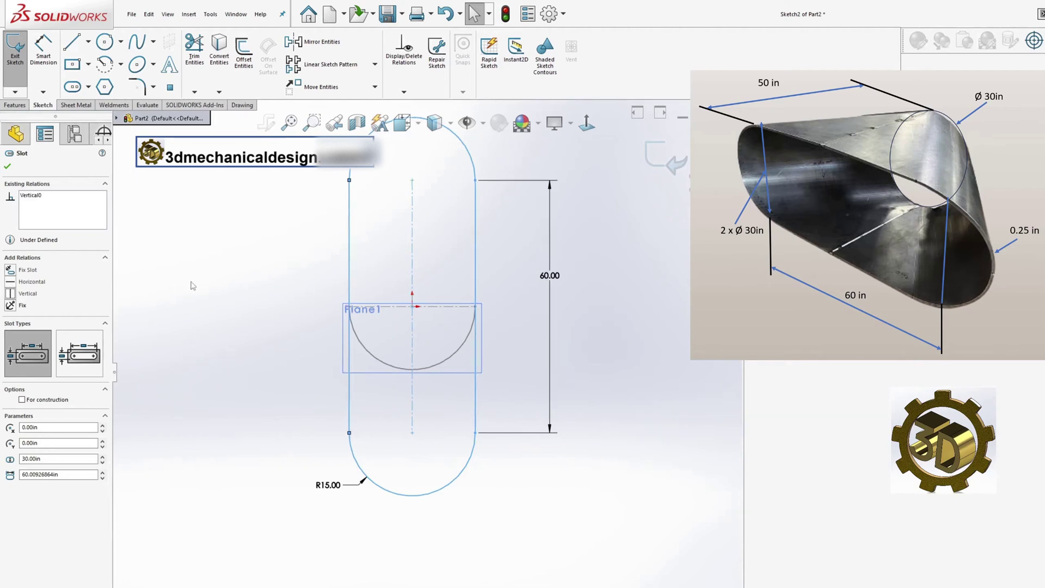
{"action": "left_click", "coordinate": [291, 276]}
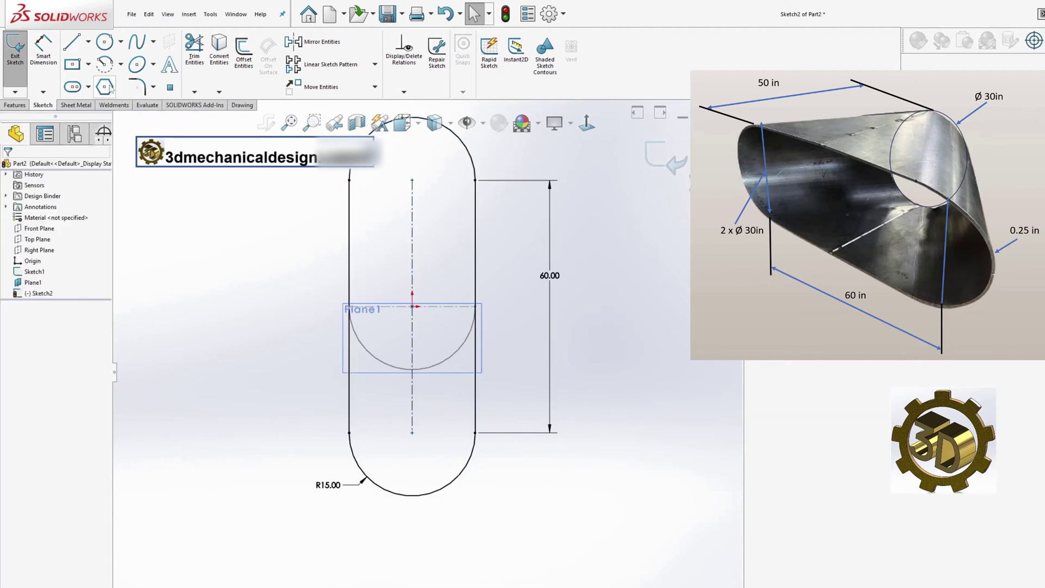
Draw a horizontal construction line through the origin between the slot's two straight sides
{"action": "left_click", "coordinate": [88, 41]}
{"action": "left_click", "coordinate": [98, 70]}
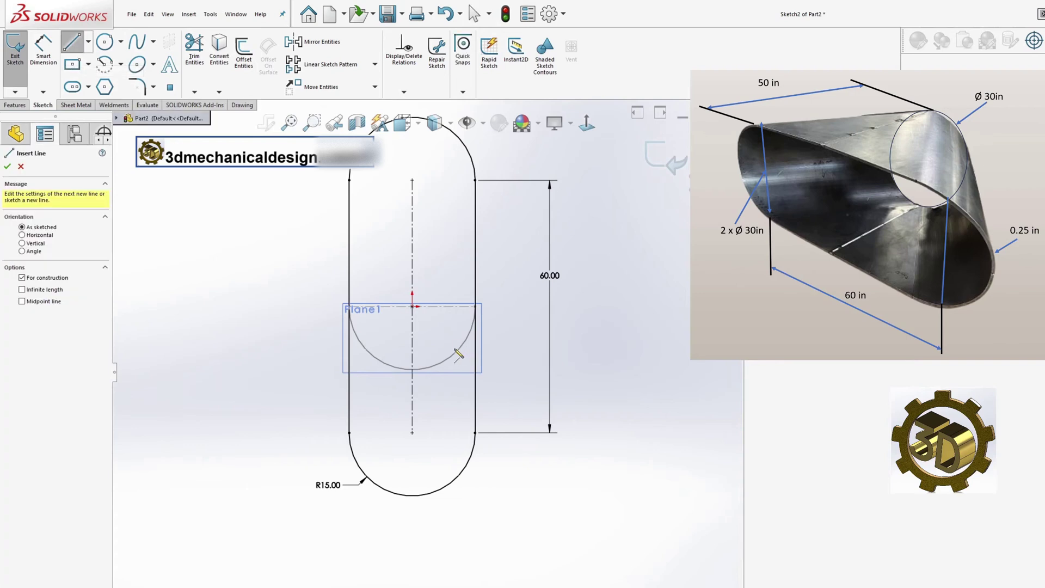
{"action": "scroll", "coordinate": [384, 321], "scroll_direction": "down", "scroll_amount": 5}
{"action": "left_click", "coordinate": [310, 306]}
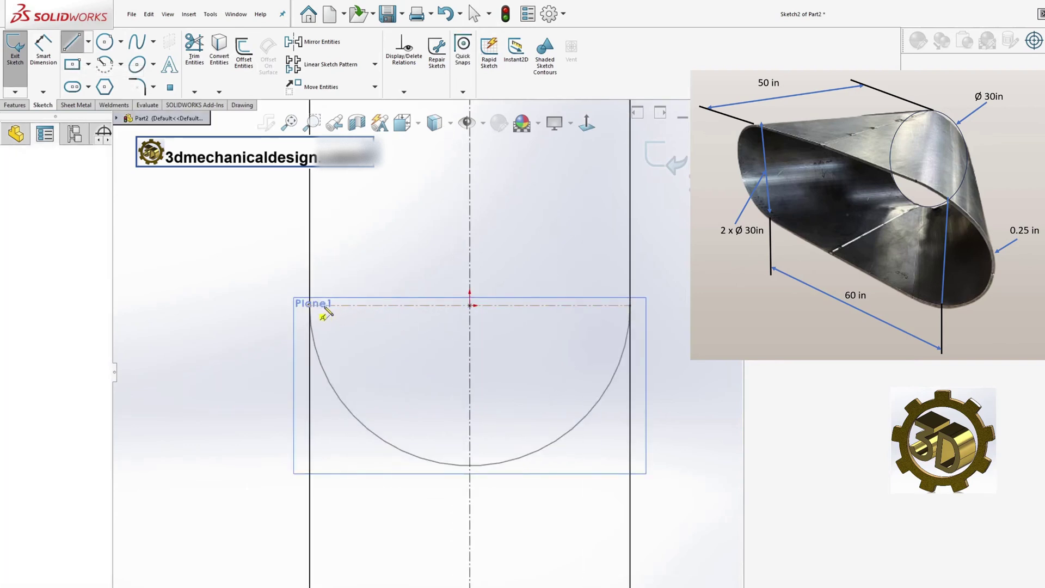
{"action": "left_click", "coordinate": [630, 305]}
{"action": "key", "text": "Escape"}
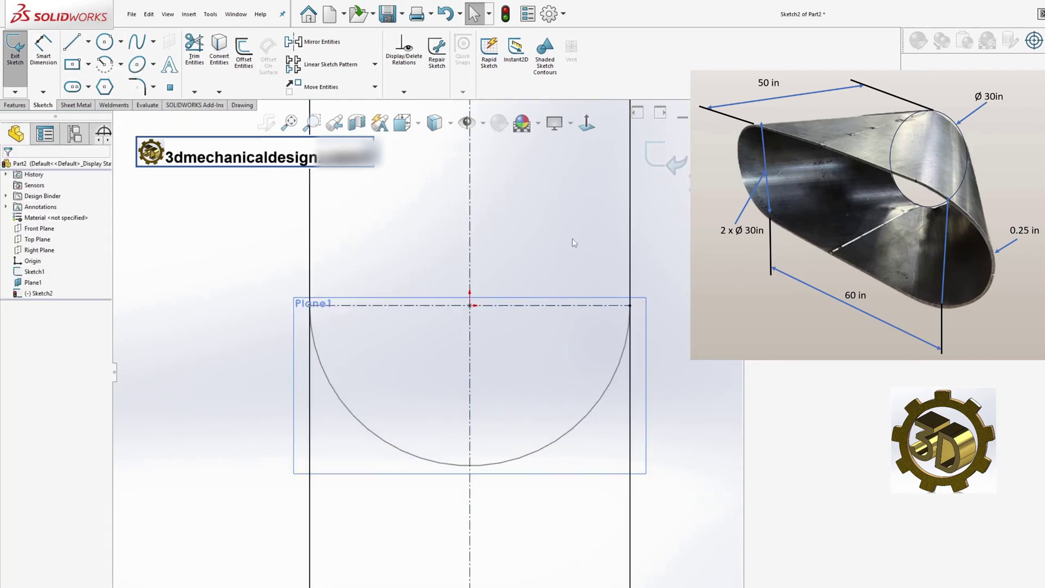
{"action": "key", "text": "f"}
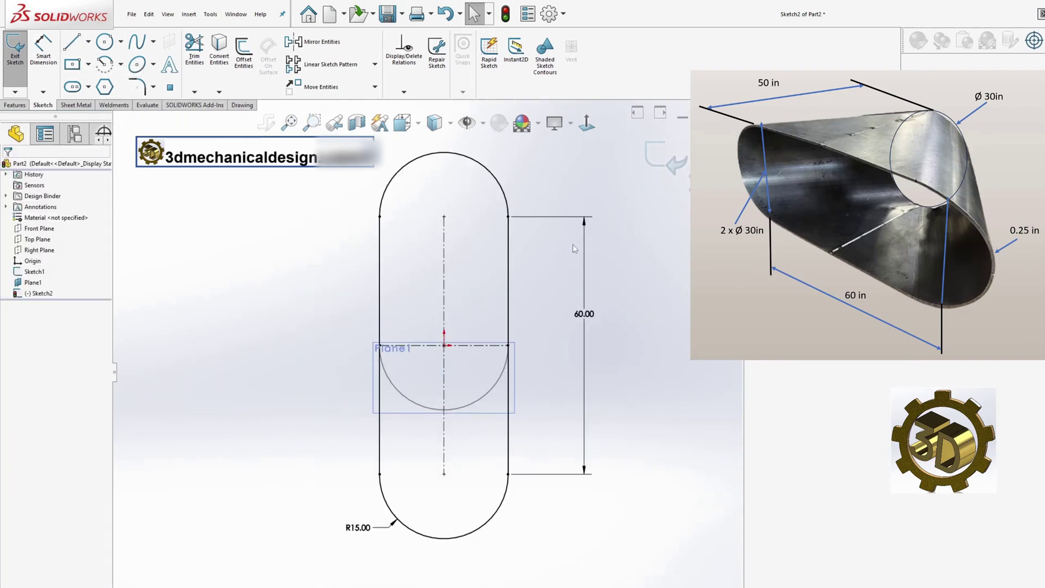
Trim away the upper half of the slot above the horizontal centerline, including its upper arc
{"action": "left_click", "coordinate": [195, 49]}
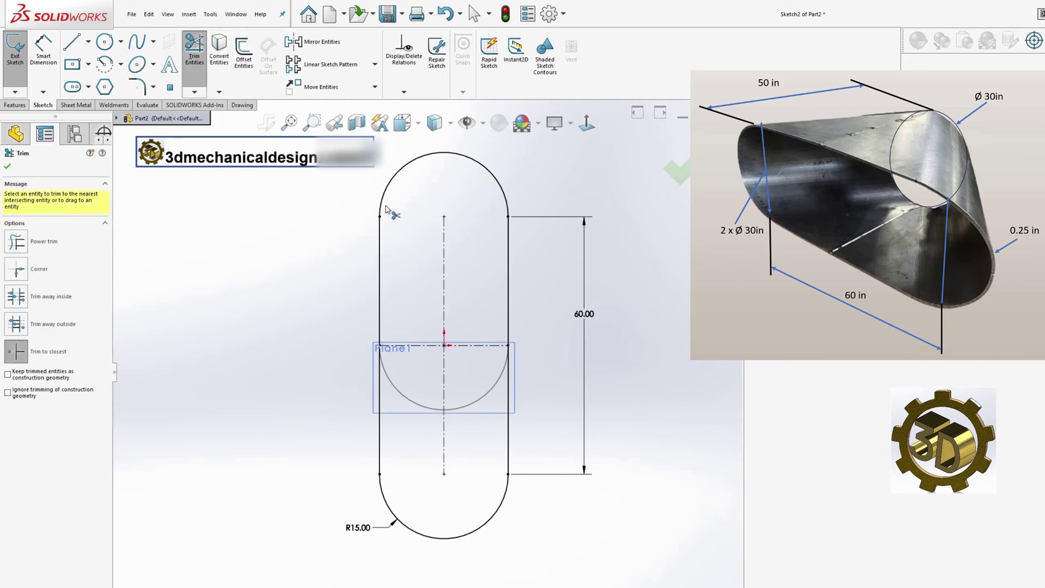
{"action": "left_click", "coordinate": [380, 240]}
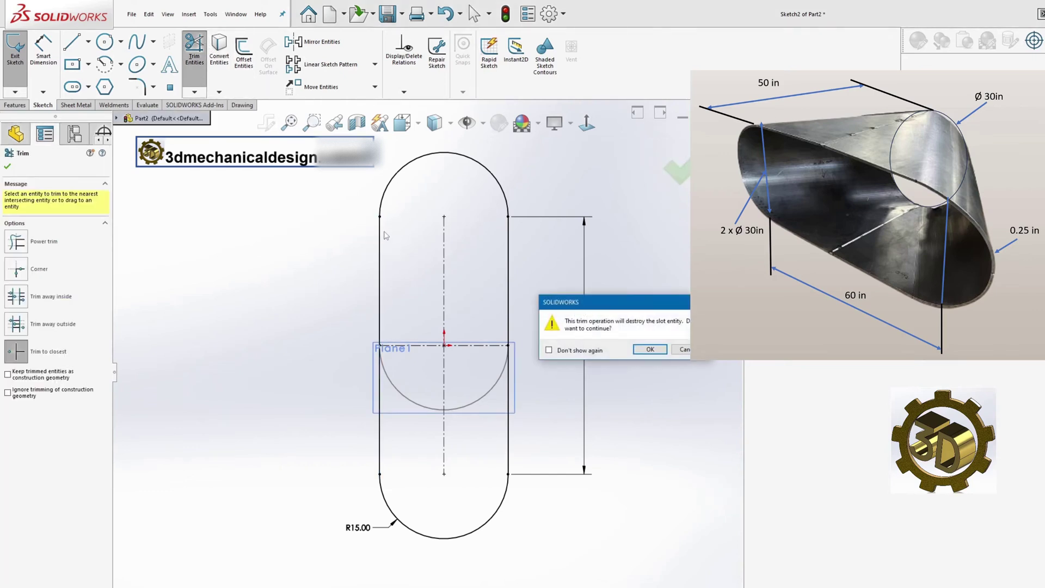
{"action": "left_click", "coordinate": [648, 349]}
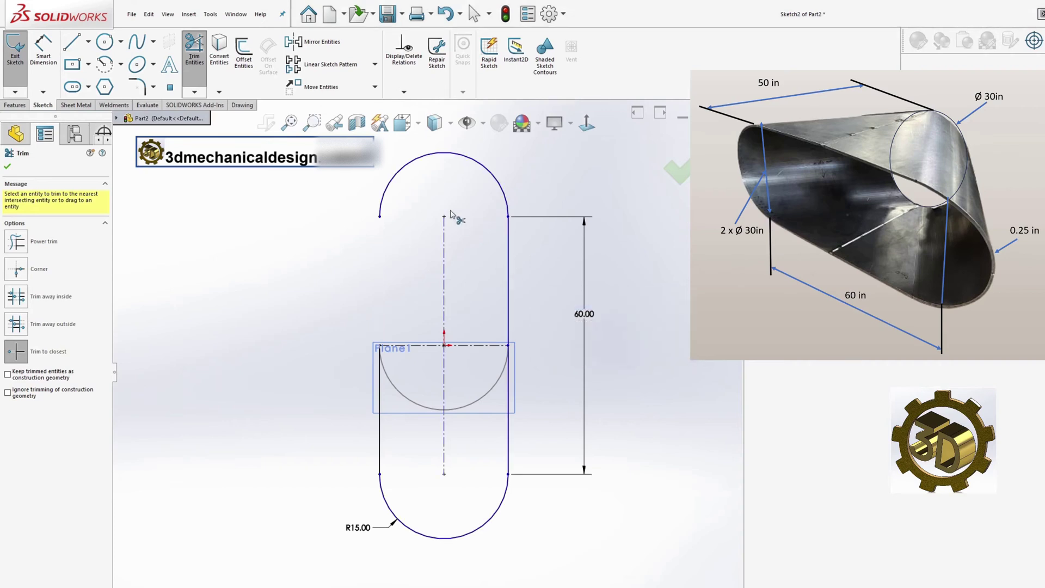
{"action": "left_click", "coordinate": [408, 165]}
{"action": "left_click", "coordinate": [509, 248]}
{"action": "left_click", "coordinate": [653, 356]}
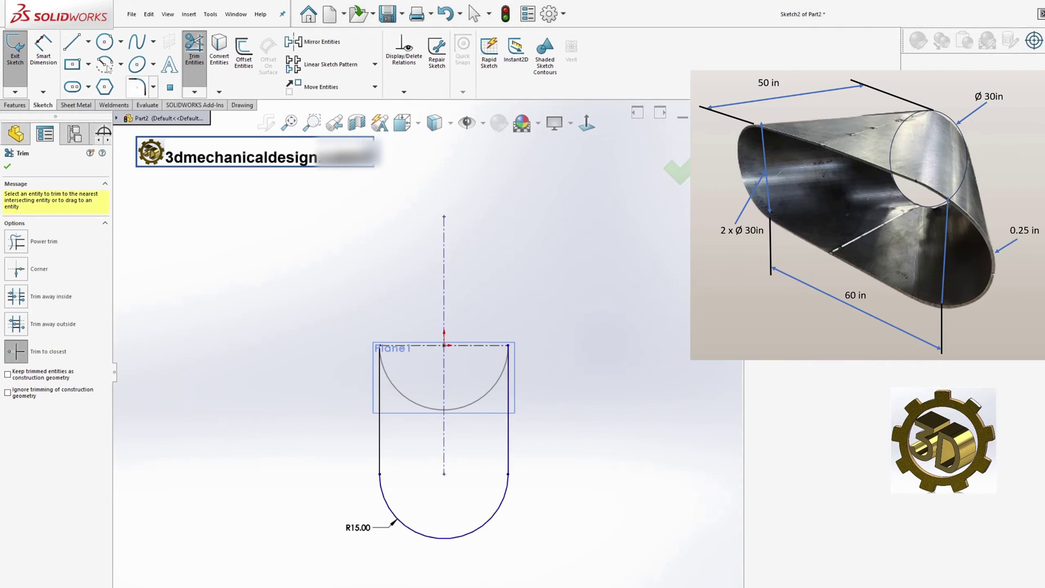
Dimension the trimmed slot's remaining straight side and the distance from its arc centre to the horizontal centerline, both at 30 in
{"action": "left_click", "coordinate": [44, 52]}
{"action": "left_click", "coordinate": [508, 439]}
{"action": "left_click", "coordinate": [596, 434]}
{"action": "left_click", "coordinate": [523, 416]}
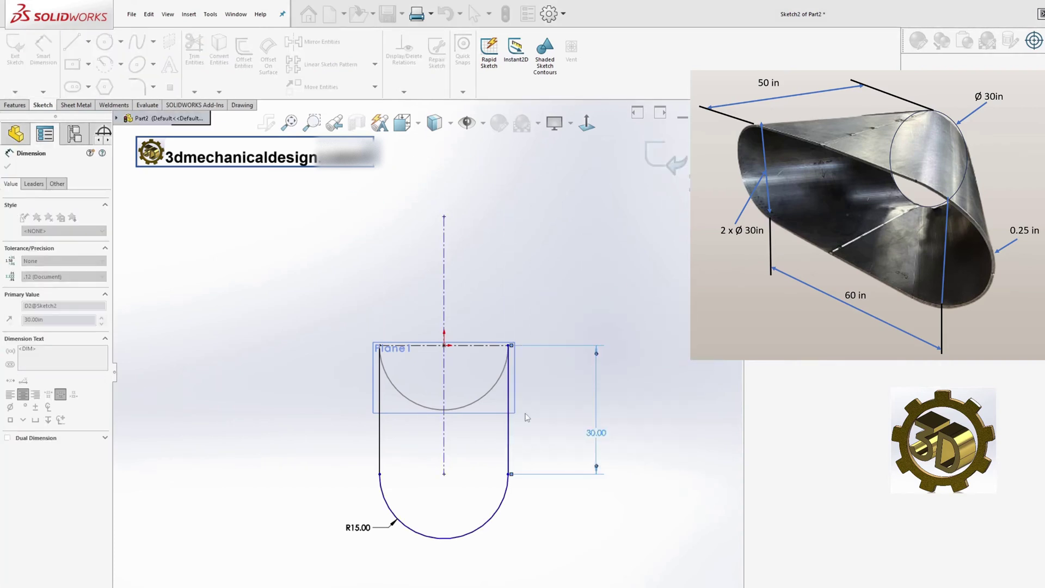
{"action": "left_click", "coordinate": [446, 474]}
{"action": "left_click", "coordinate": [466, 345]}
{"action": "left_click", "coordinate": [270, 369]}
{"action": "left_click", "coordinate": [197, 351]}
{"action": "left_click", "coordinate": [381, 482]}
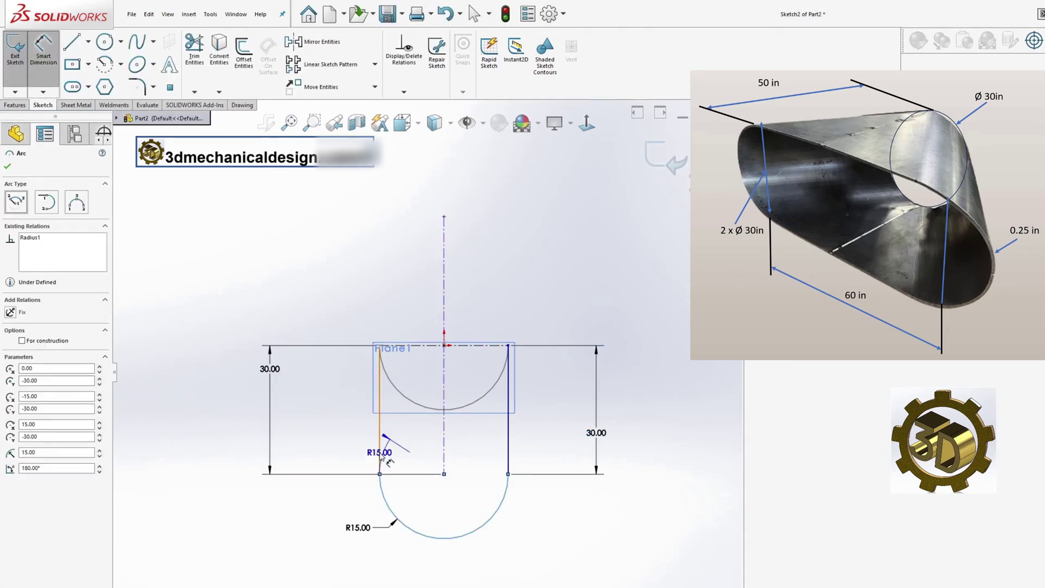
{"action": "key", "text": "Escape"}
Add a tangent relation between the lower arc and each of the two straight sides, finishing the half-slot sketch
{"action": "left_click", "coordinate": [382, 490]}
{"action": "left_click", "coordinate": [380, 455], "text": "ctrl"}
{"action": "left_click", "coordinate": [12, 322]}
{"action": "left_click", "coordinate": [203, 262]}
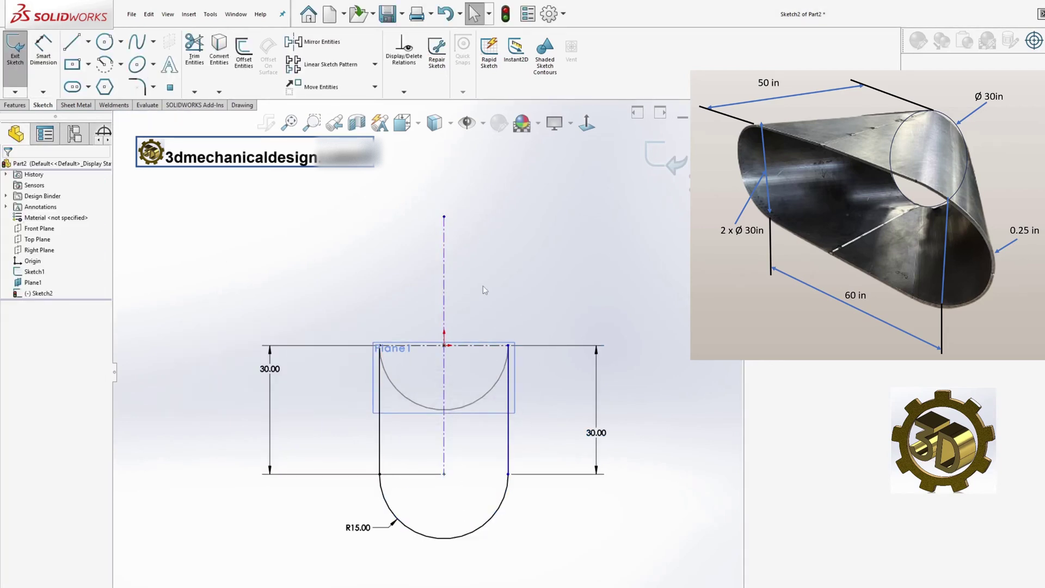
{"action": "left_click", "coordinate": [509, 439]}
{"action": "left_click", "coordinate": [507, 487], "text": "ctrl"}
{"action": "left_click", "coordinate": [13, 323]}
{"action": "left_click", "coordinate": [253, 247]}
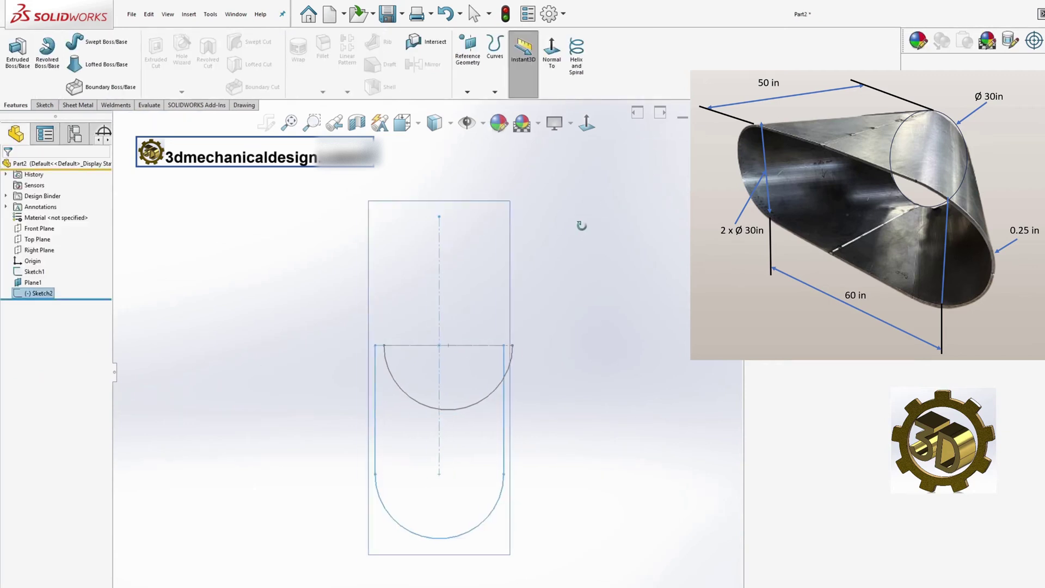
Create a sheet metal Lofted Bend with the Formed method and 0.25 in thickness, using the half-circle and half-slot sketches as profiles
{"action": "left_click", "coordinate": [88, 106]}
{"action": "left_click", "coordinate": [84, 59]}
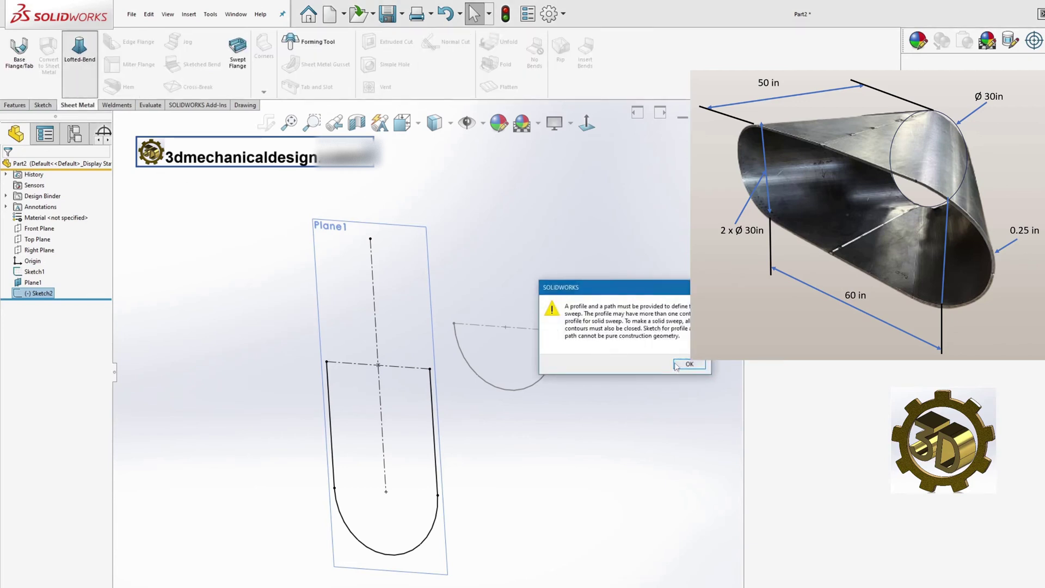
{"action": "left_click", "coordinate": [676, 365]}
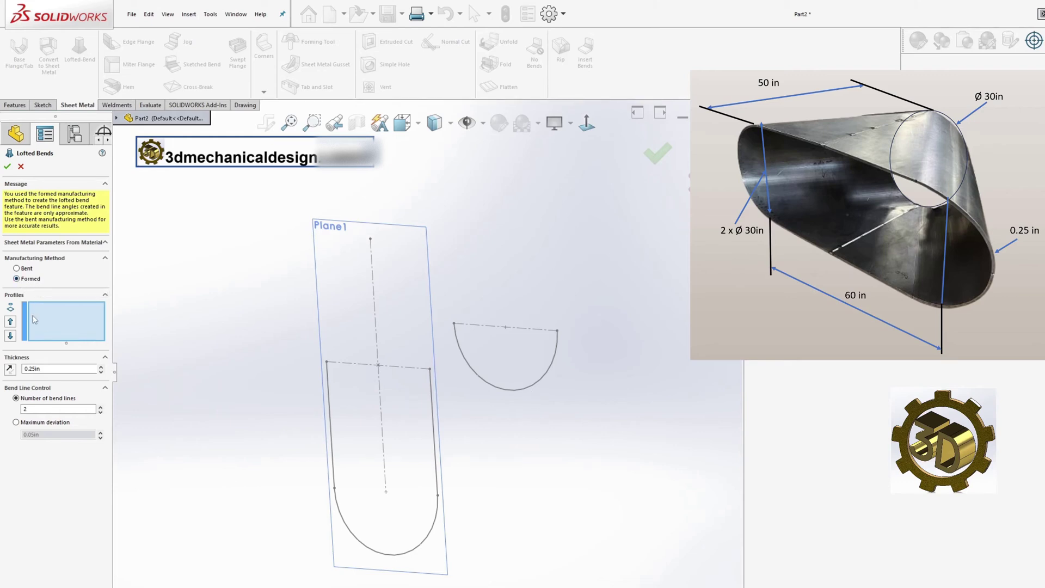
{"action": "left_click", "coordinate": [42, 367]}
{"action": "left_click", "coordinate": [53, 507]}
{"action": "left_click", "coordinate": [553, 362]}
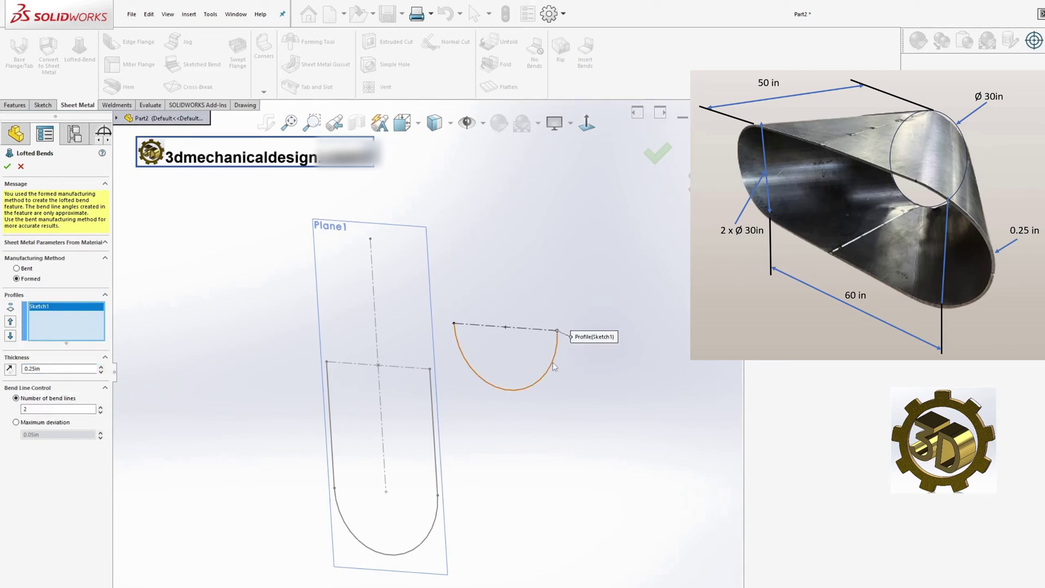
{"action": "left_click", "coordinate": [437, 484]}
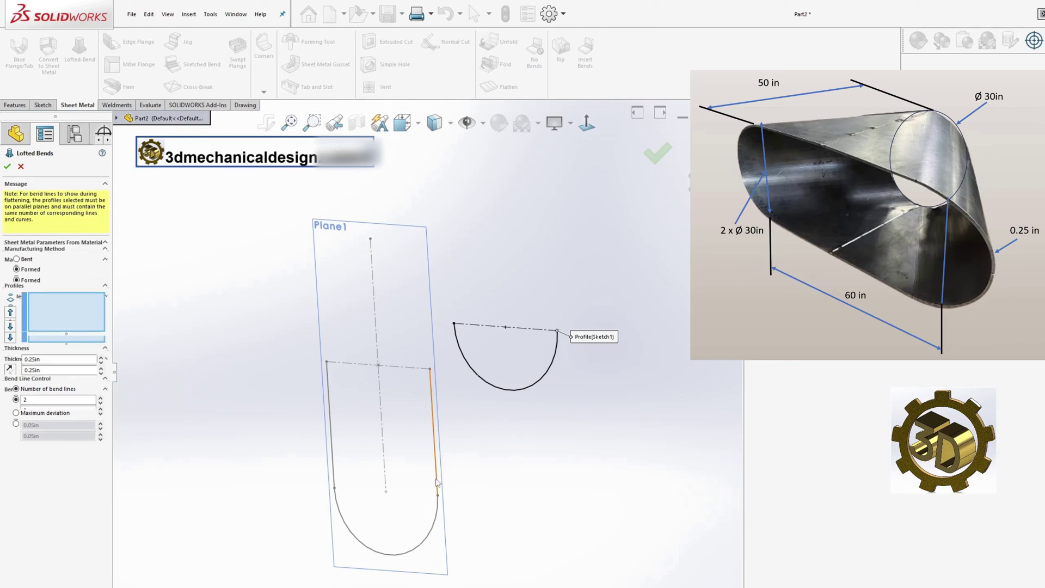
{"action": "mouse_move", "coordinate": [466, 485]}
{"action": "middle_mouse_down"}
{"action": "mouse_move", "coordinate": [443, 407]}
{"action": "mouse_move", "coordinate": [359, 397]}
{"action": "mouse_move", "coordinate": [257, 479]}
{"action": "mouse_move", "coordinate": [270, 469]}
{"action": "mouse_move", "coordinate": [308, 360]}
{"action": "middle_mouse_up"}
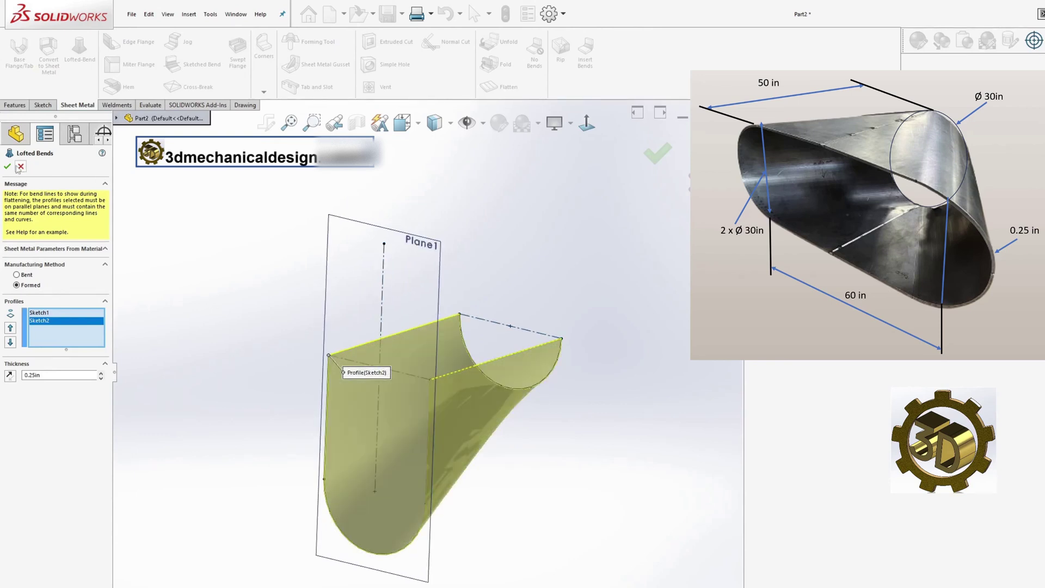
Mirror the lofted bend body about the Top Plane without merging solids
{"action": "mouse_move", "coordinate": [481, 443]}
{"action": "middle_mouse_down"}
{"action": "mouse_move", "coordinate": [402, 398]}
{"action": "mouse_move", "coordinate": [323, 479]}
{"action": "mouse_move", "coordinate": [329, 559]}
{"action": "mouse_move", "coordinate": [410, 568]}
{"action": "mouse_move", "coordinate": [576, 546]}
{"action": "mouse_move", "coordinate": [583, 472]}
{"action": "mouse_move", "coordinate": [334, 460]}
{"action": "mouse_move", "coordinate": [280, 409]}
{"action": "mouse_move", "coordinate": [324, 390]}
{"action": "mouse_move", "coordinate": [360, 446]}
{"action": "mouse_move", "coordinate": [355, 422]}
{"action": "middle_mouse_up"}
{"action": "left_click", "coordinate": [38, 260]}
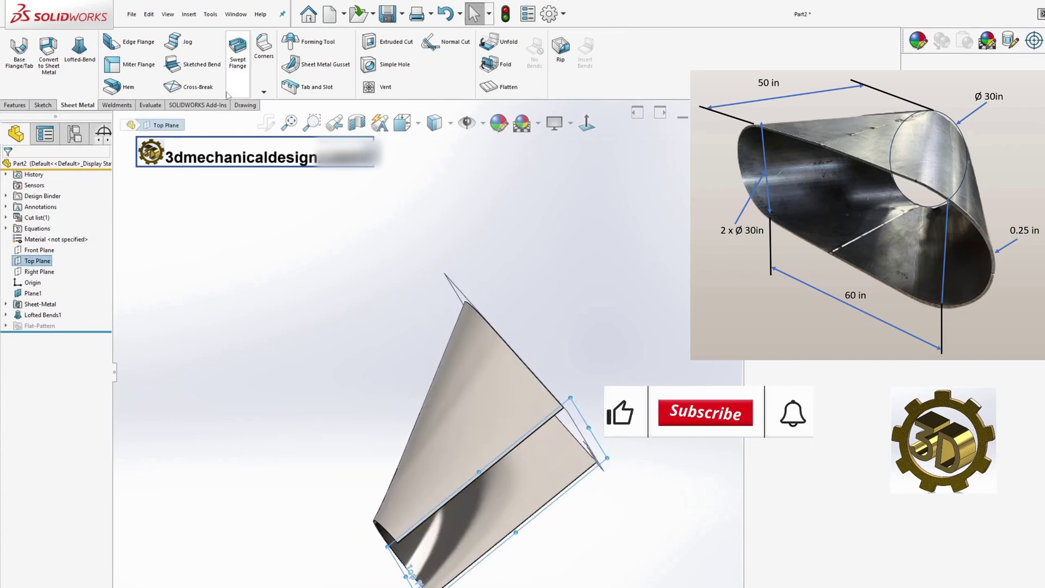
{"action": "left_click", "coordinate": [21, 106]}
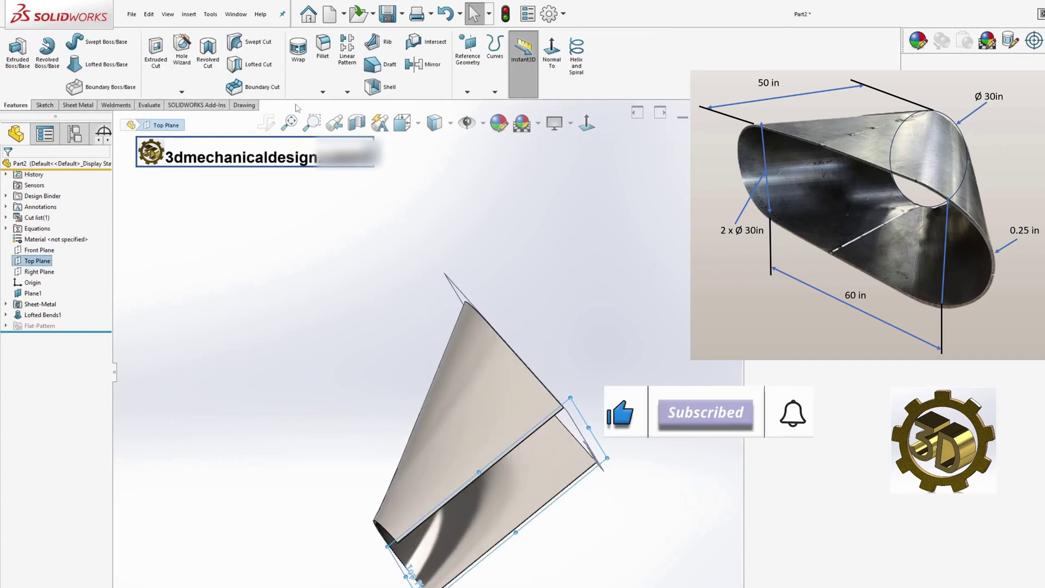
{"action": "left_click", "coordinate": [348, 92]}
{"action": "left_click", "coordinate": [363, 128]}
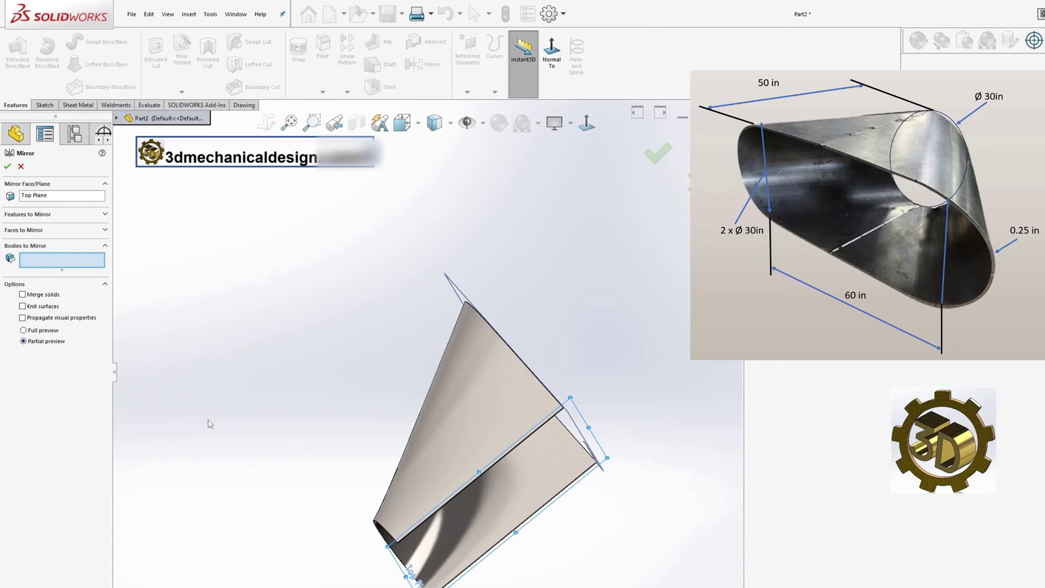
{"action": "left_click", "coordinate": [477, 458]}
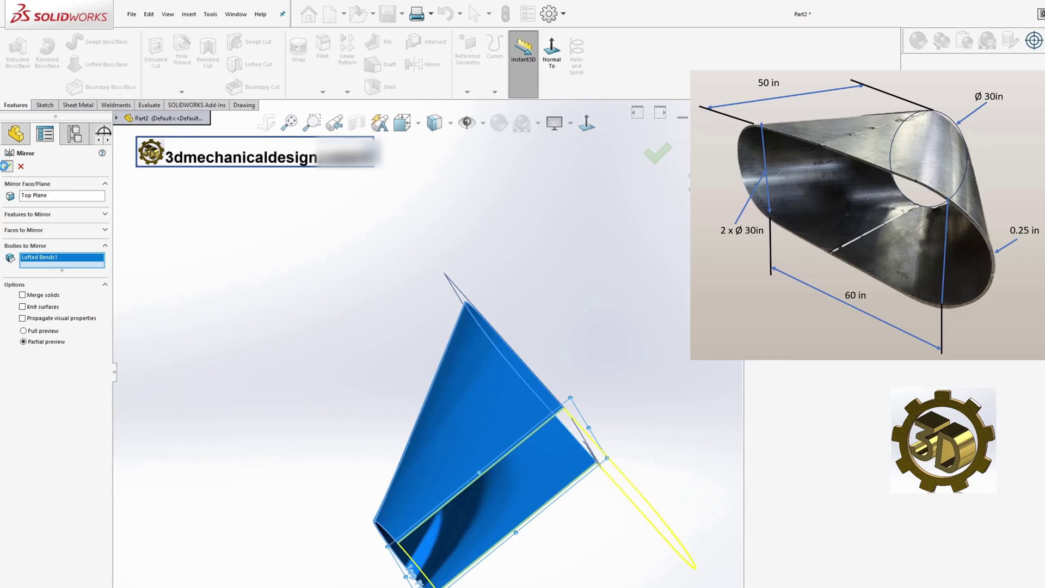
Flatten the body of Flat-Pattern1 to inspect its flat pattern, and return it to the folded state
{"action": "middle_click_drag", "start_coordinate": [462, 405], "coordinate": [305, 275]}
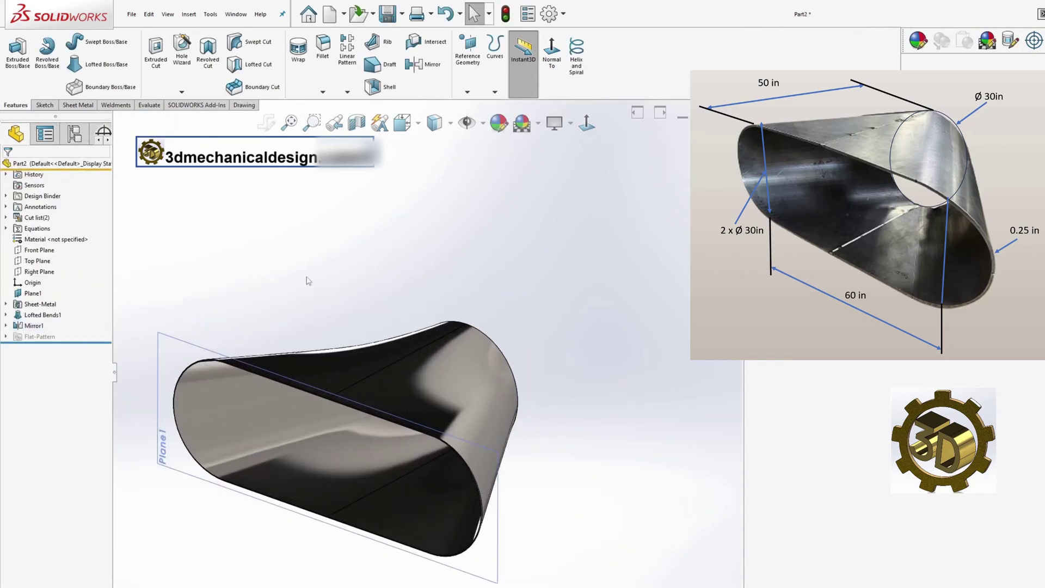
{"action": "left_click", "coordinate": [6, 336]}
{"action": "right_click", "coordinate": [46, 347]}
{"action": "left_click", "coordinate": [57, 331]}
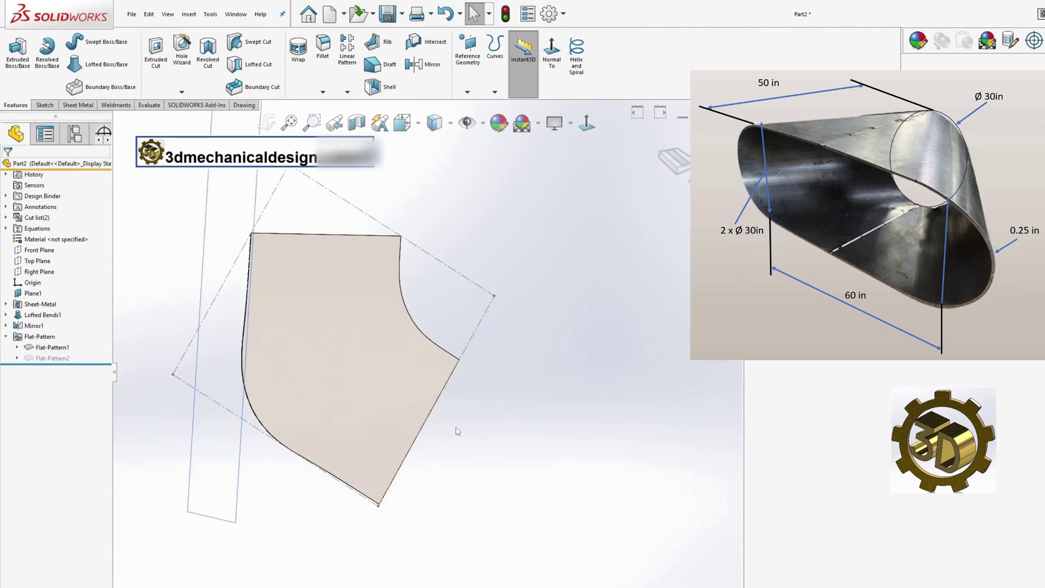
{"action": "right_click", "coordinate": [38, 347]}
{"action": "left_click", "coordinate": [60, 317]}
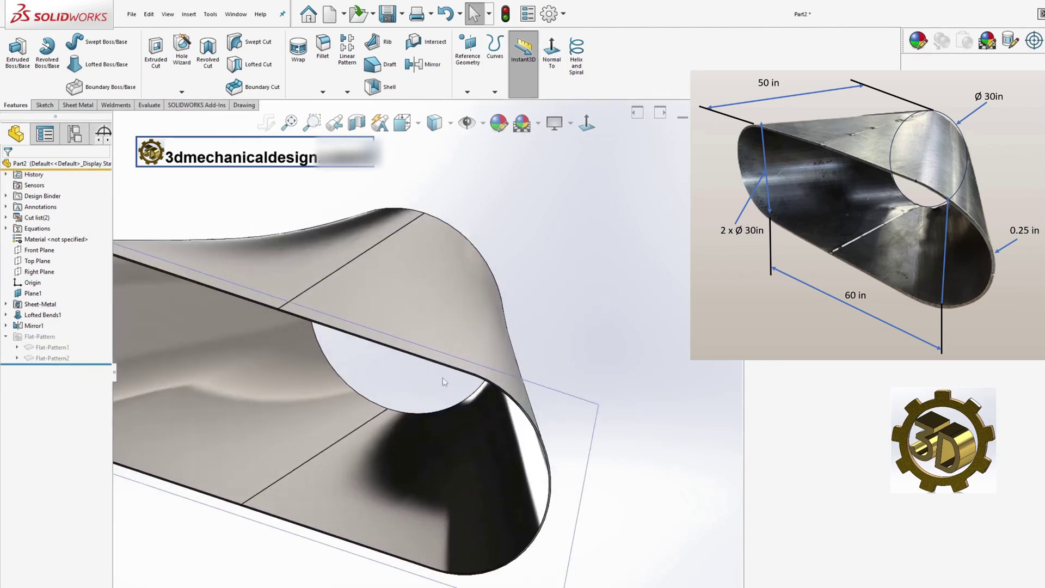